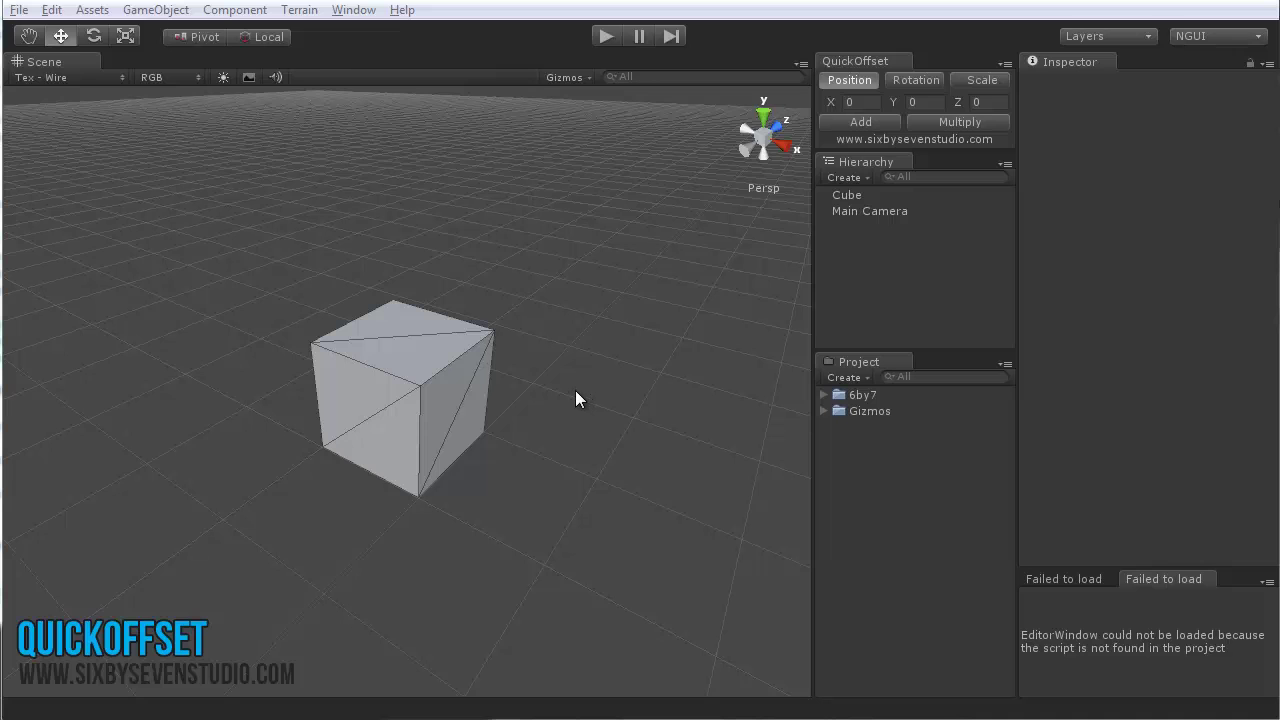
pyautogui.keyDown('alt'); pyautogui.moveTo(577, 397); pyautogui.dragTo(560, 458); pyautogui.keyUp('alt')
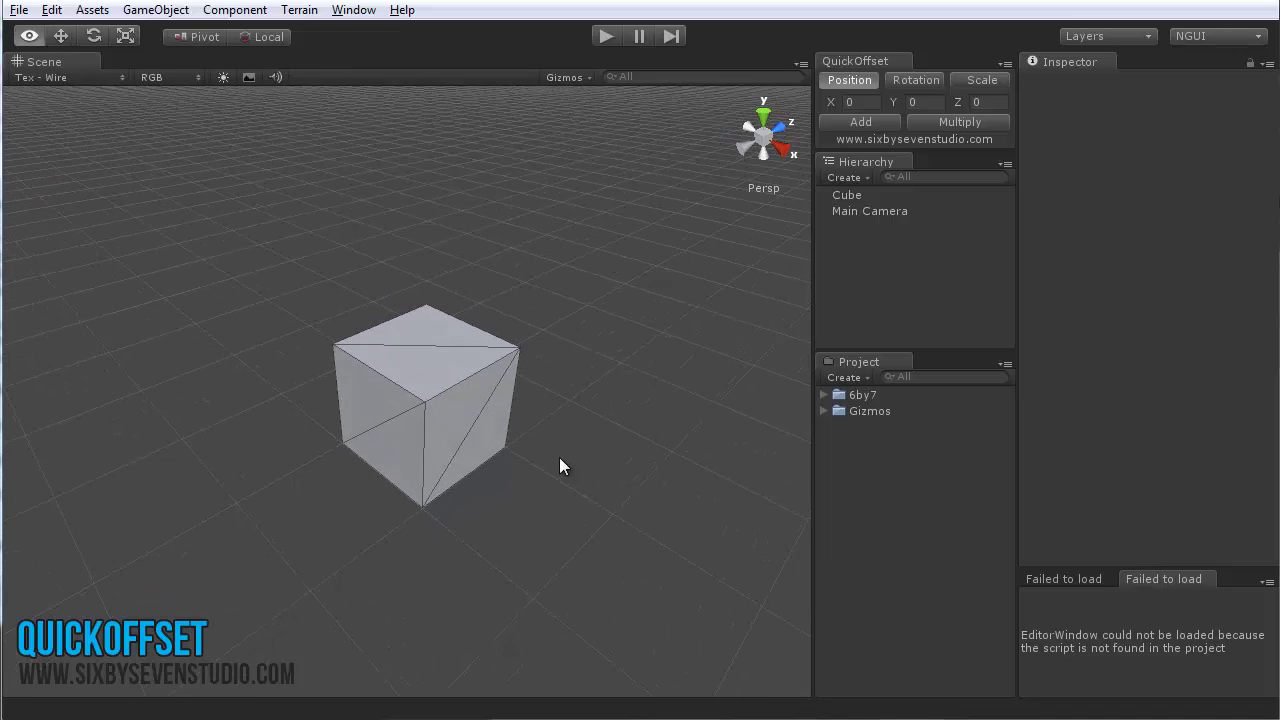
pyautogui.click(916, 80)
pyautogui.click(916, 80)
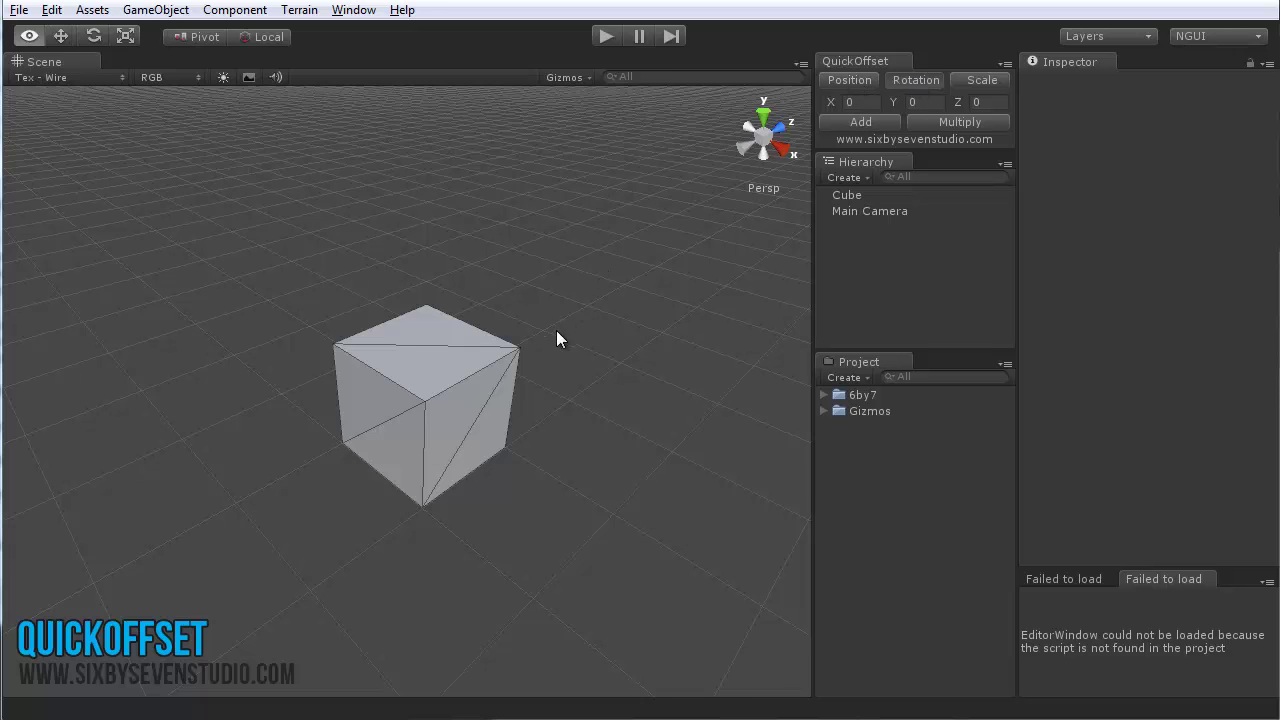
pyautogui.keyDown('alt'); pyautogui.moveTo(556, 330); pyautogui.dragTo(620, 452); pyautogui.keyUp('alt')
# Select the cube and add a QuickOffset position offset of 5 along X.
pyautogui.click(455, 415)
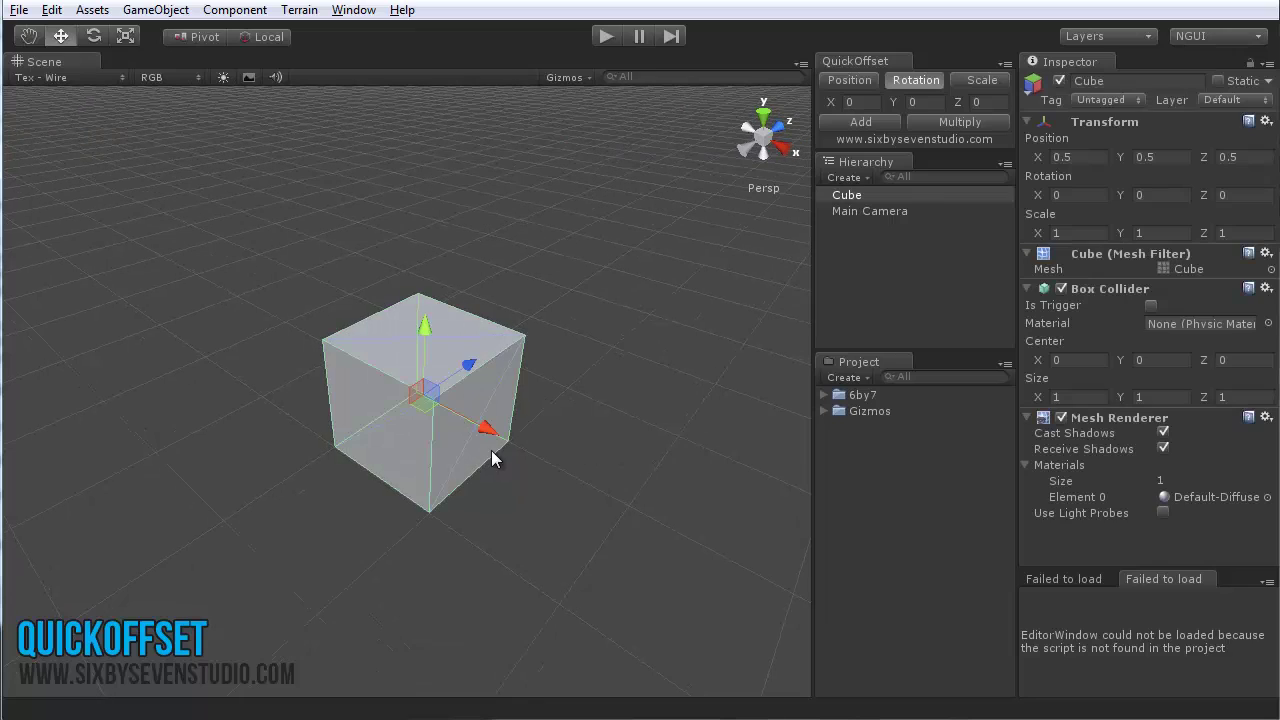
pyautogui.moveTo(491, 450); pyautogui.dragTo(582, 473)
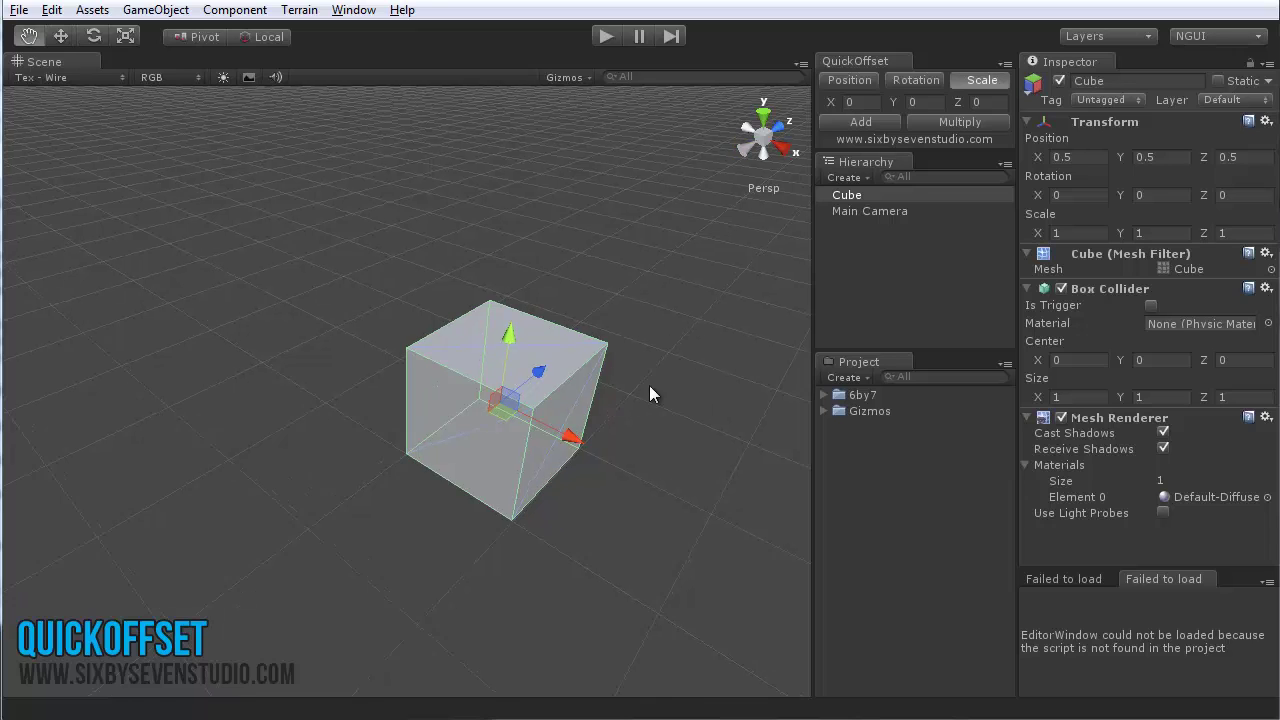
pyautogui.moveTo(649, 385); pyautogui.dragTo(595, 382, button='middle')
pyautogui.keyDown('alt'); pyautogui.moveTo(565, 358); pyautogui.dragTo(577, 362); pyautogui.keyUp('alt')
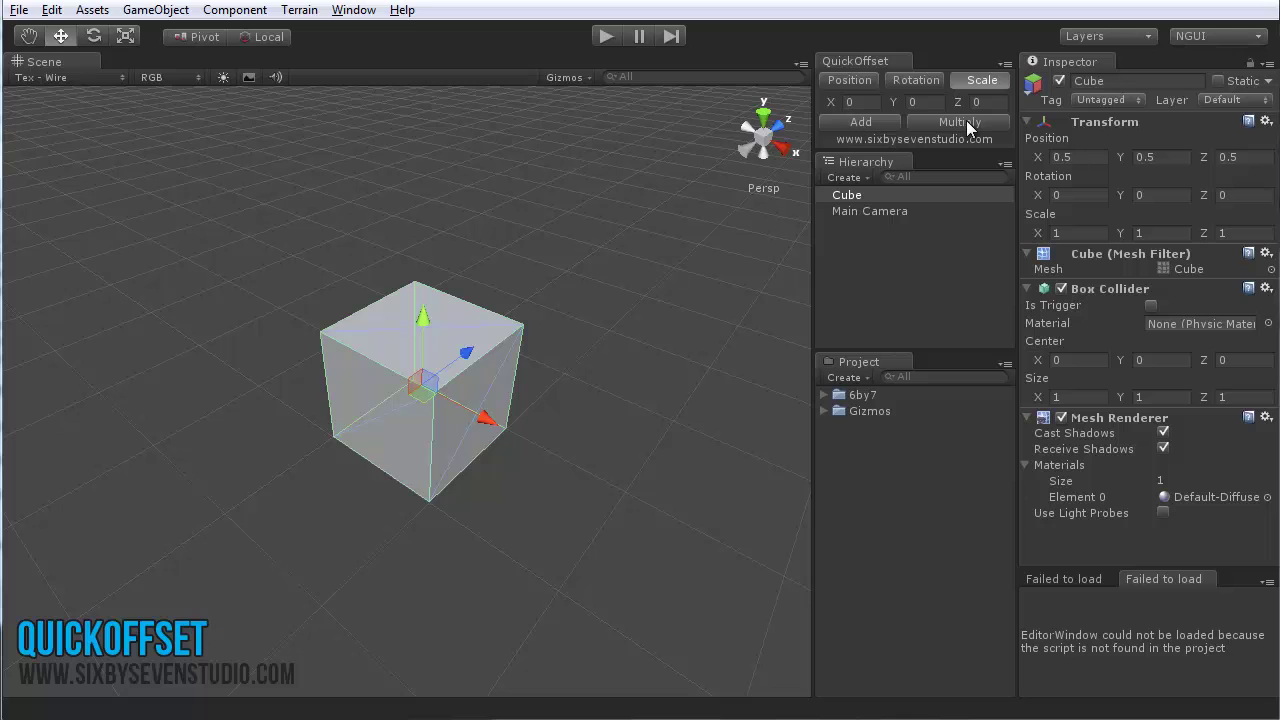
pyautogui.click(966, 120)
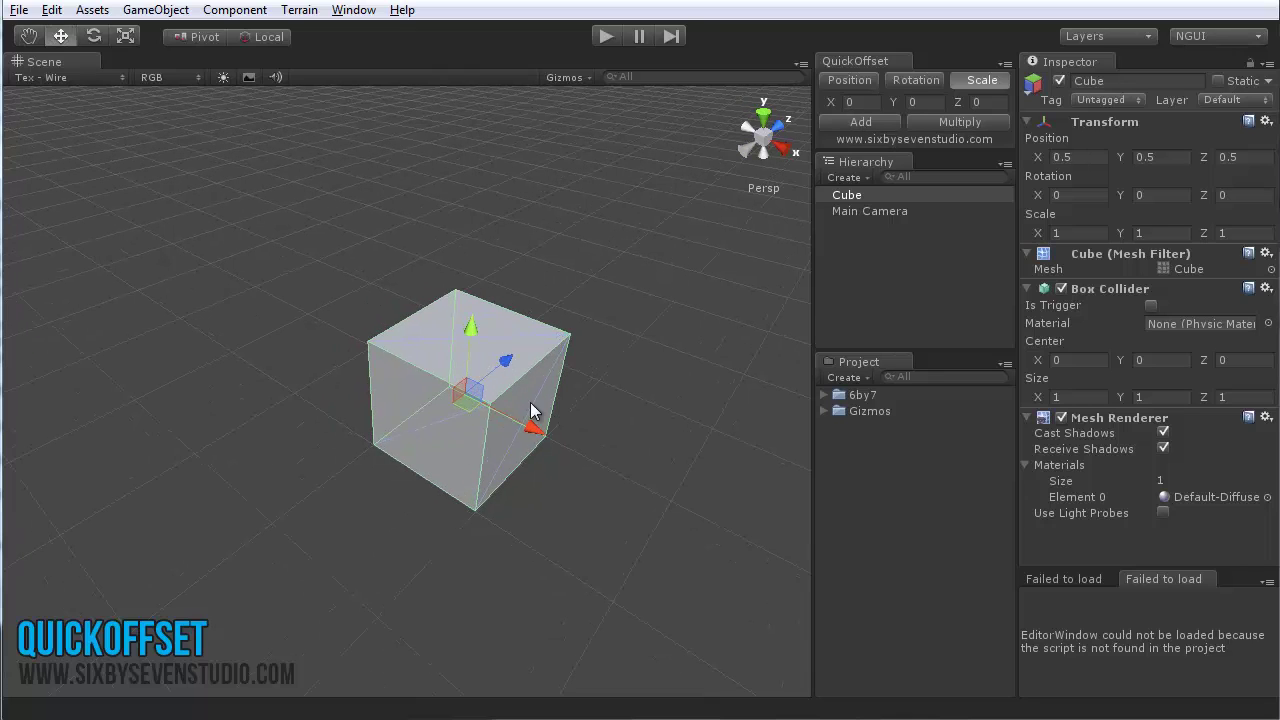
pyautogui.click(817, 100)
pyautogui.click(868, 84)
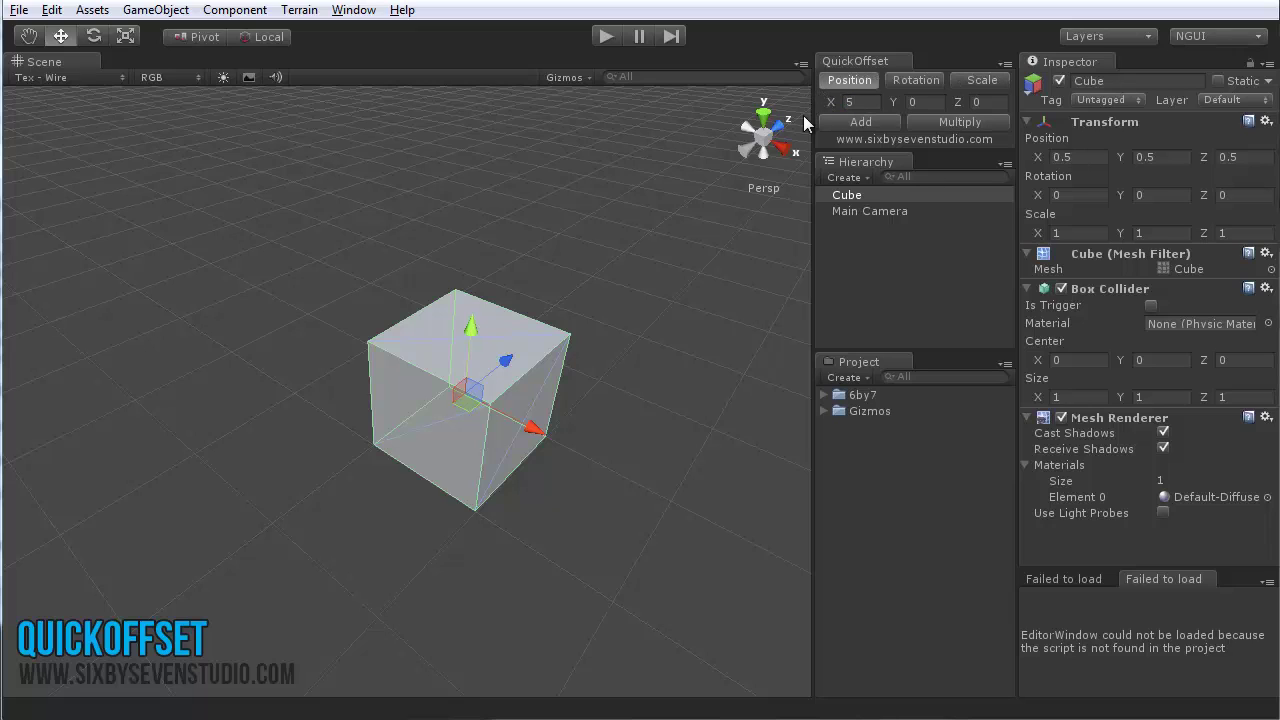
pyautogui.click(869, 119)
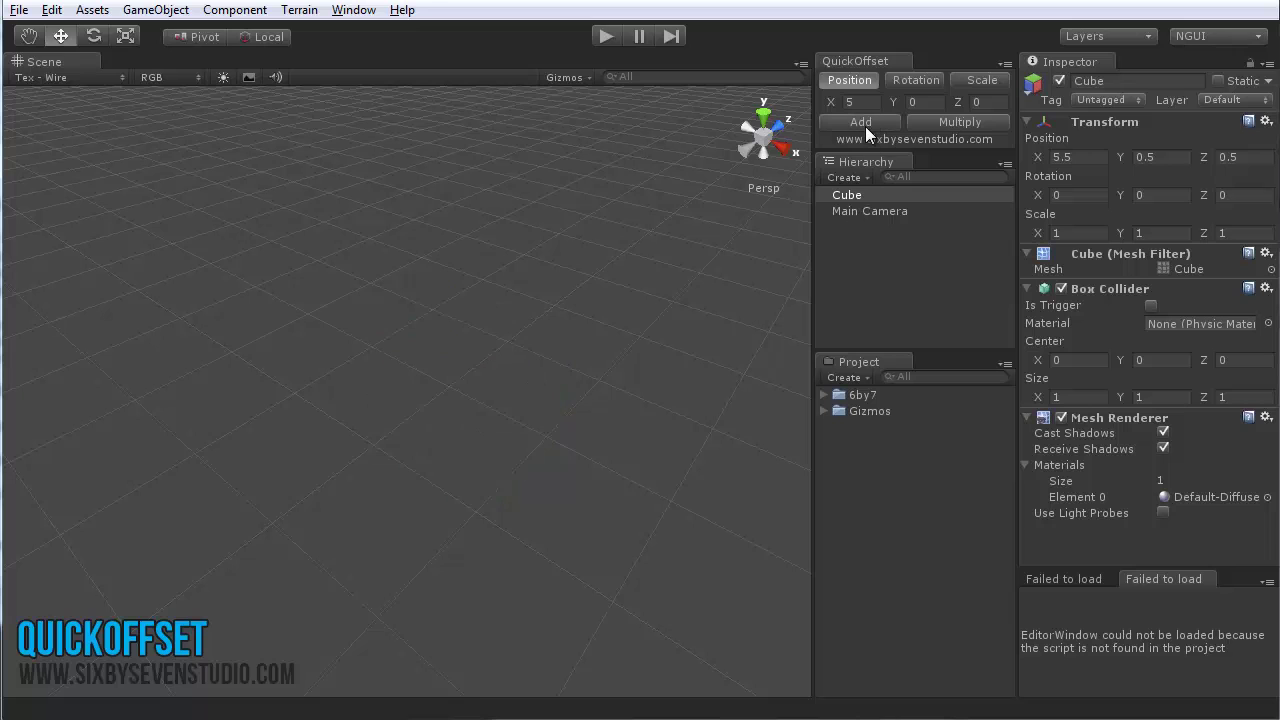
# Set the X position offset to 1 and add it to the cube four times.
pyautogui.scroll(-8, 556, 315)
pyautogui.moveTo(617, 409); pyautogui.dragTo(374, 243, button='middle')
pyautogui.keyDown('alt'); pyautogui.moveTo(690, 276); pyautogui.dragTo(722, 273); pyautogui.keyUp('alt')
pyautogui.click(858, 103)
pyautogui.write('1')
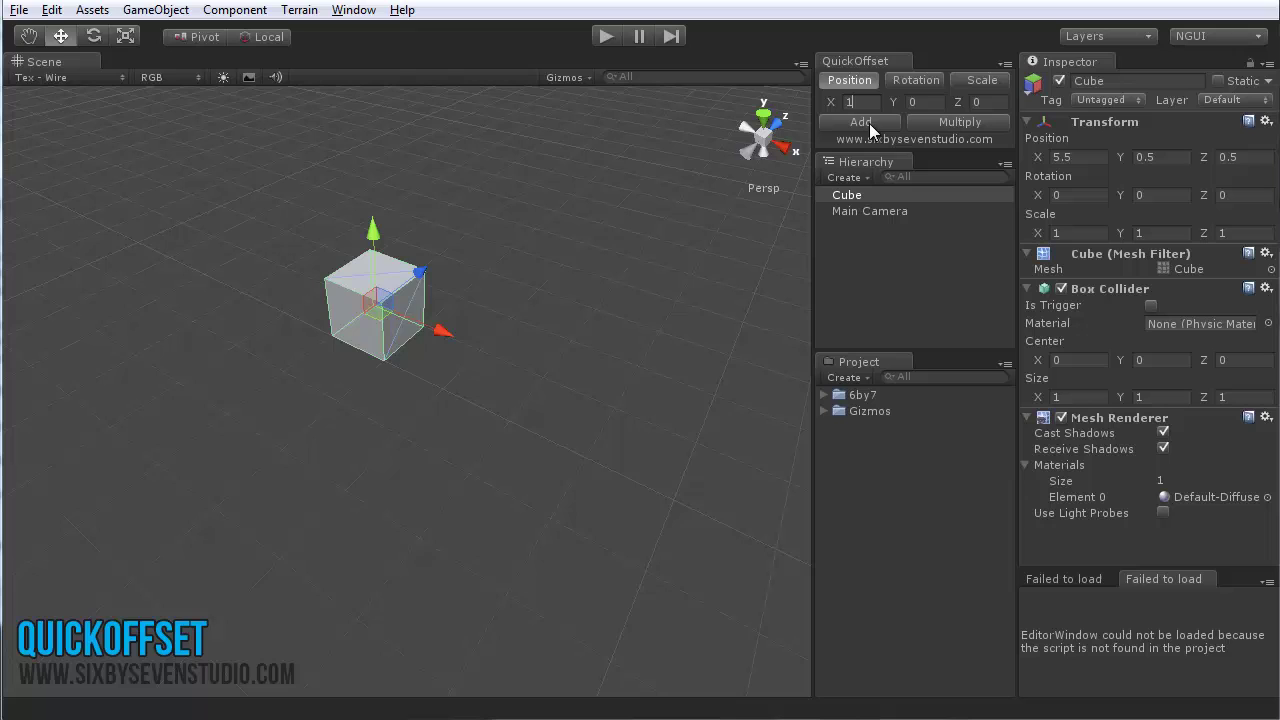
pyautogui.click(870, 120)
pyautogui.click(870, 119)
pyautogui.click(870, 119)
pyautogui.click(870, 119)
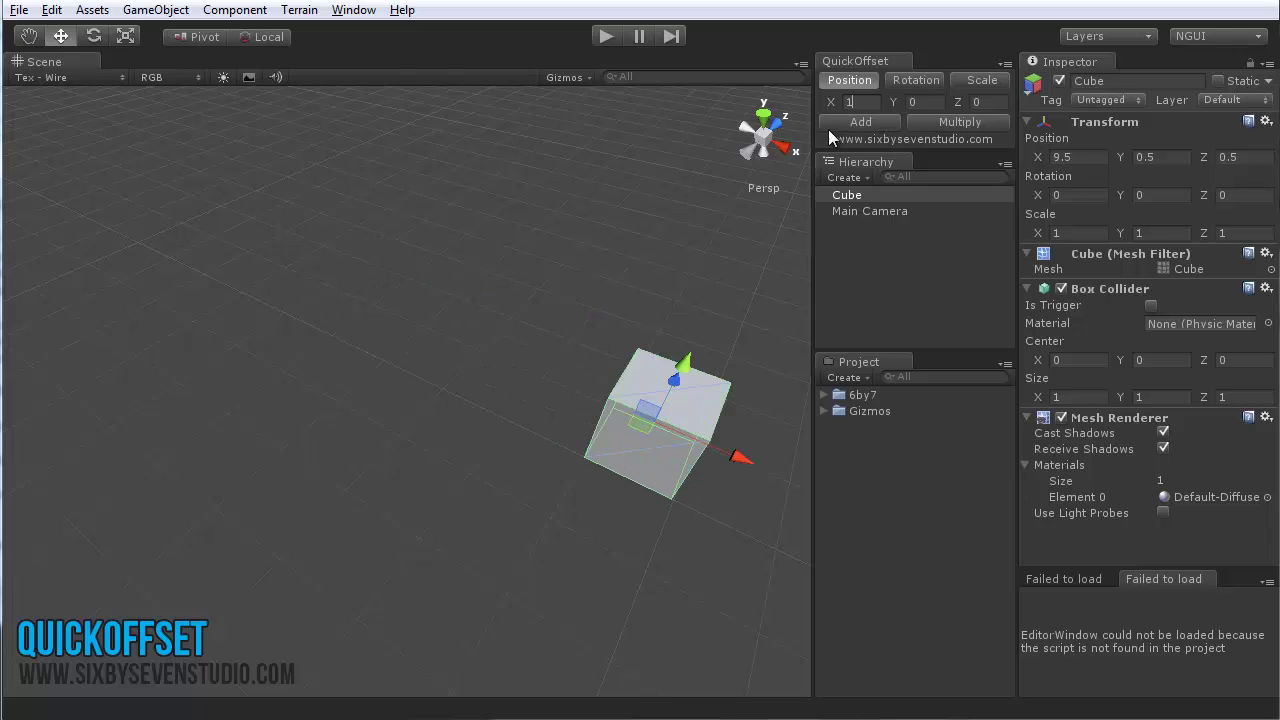
# Set the position offset to X 1, Y 2, Z 1 and add it to the cube twice.
pyautogui.moveTo(776, 267); pyautogui.dragTo(450, 198, button='middle')
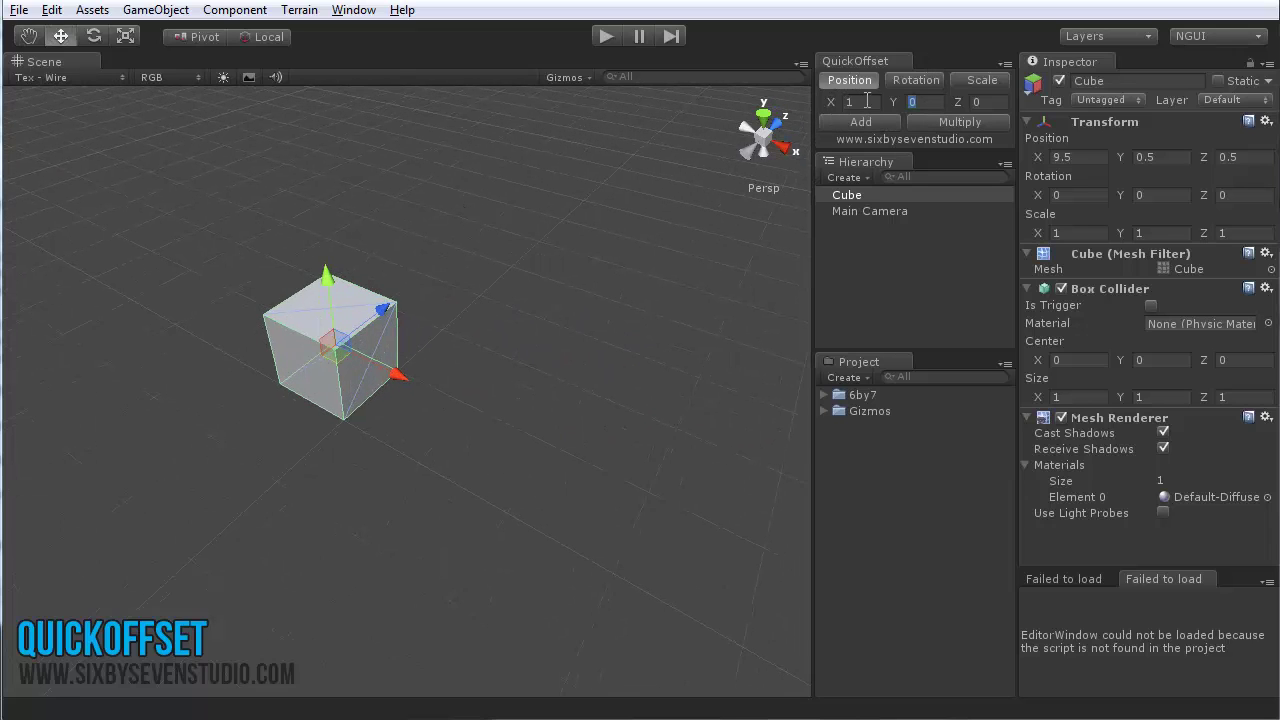
pyautogui.click(926, 106)
pyautogui.write('2')
pyautogui.click(986, 100)
pyautogui.write('1')
pyautogui.click(867, 121)
pyautogui.keyDown('alt'); pyautogui.moveTo(494, 300); pyautogui.dragTo(660, 300); pyautogui.keyUp('alt')
pyautogui.click(870, 122)
pyautogui.moveTo(736, 197); pyautogui.dragTo(453, 291, button='middle')
# Compare the offset values kept separately for the Position, Rotation and Scale modes in QuickOffset.
pyautogui.click(912, 80)
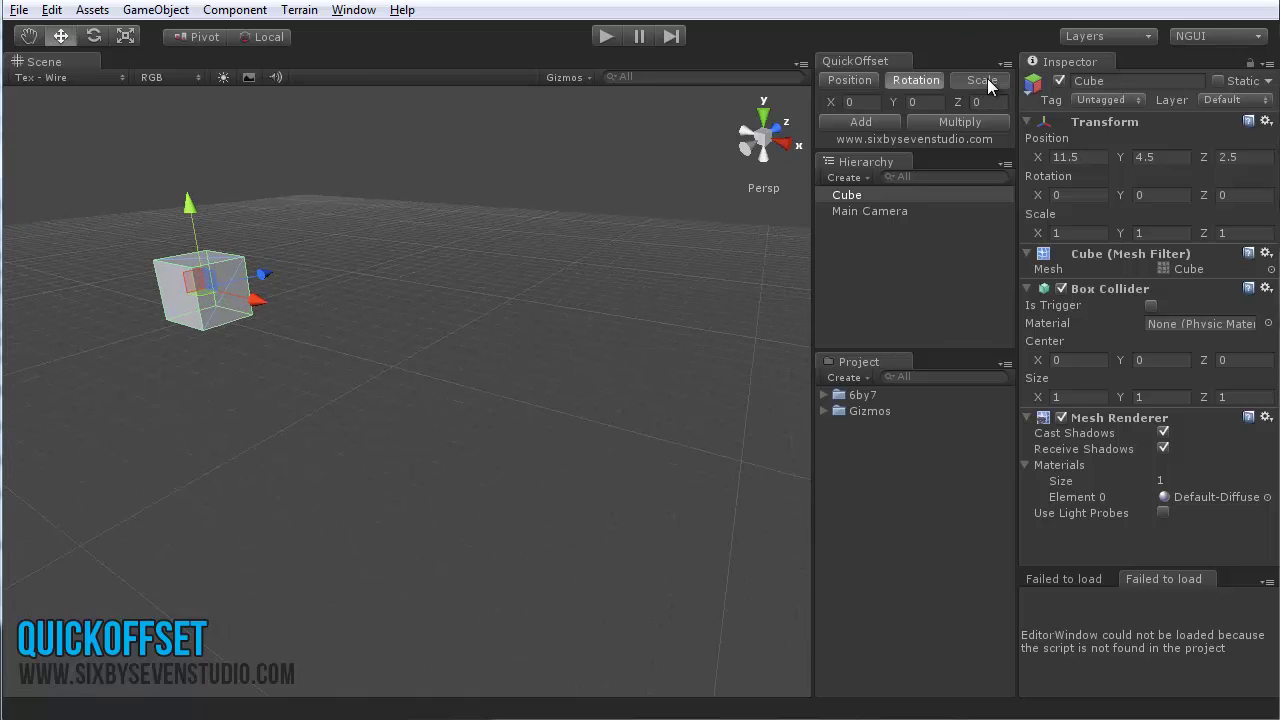
pyautogui.click(983, 80)
pyautogui.click(864, 80)
pyautogui.keyDown('alt'); pyautogui.moveTo(340, 235); pyautogui.dragTo(556, 329); pyautogui.keyUp('alt')
pyautogui.scroll(3, 556, 329)
pyautogui.click(915, 80)
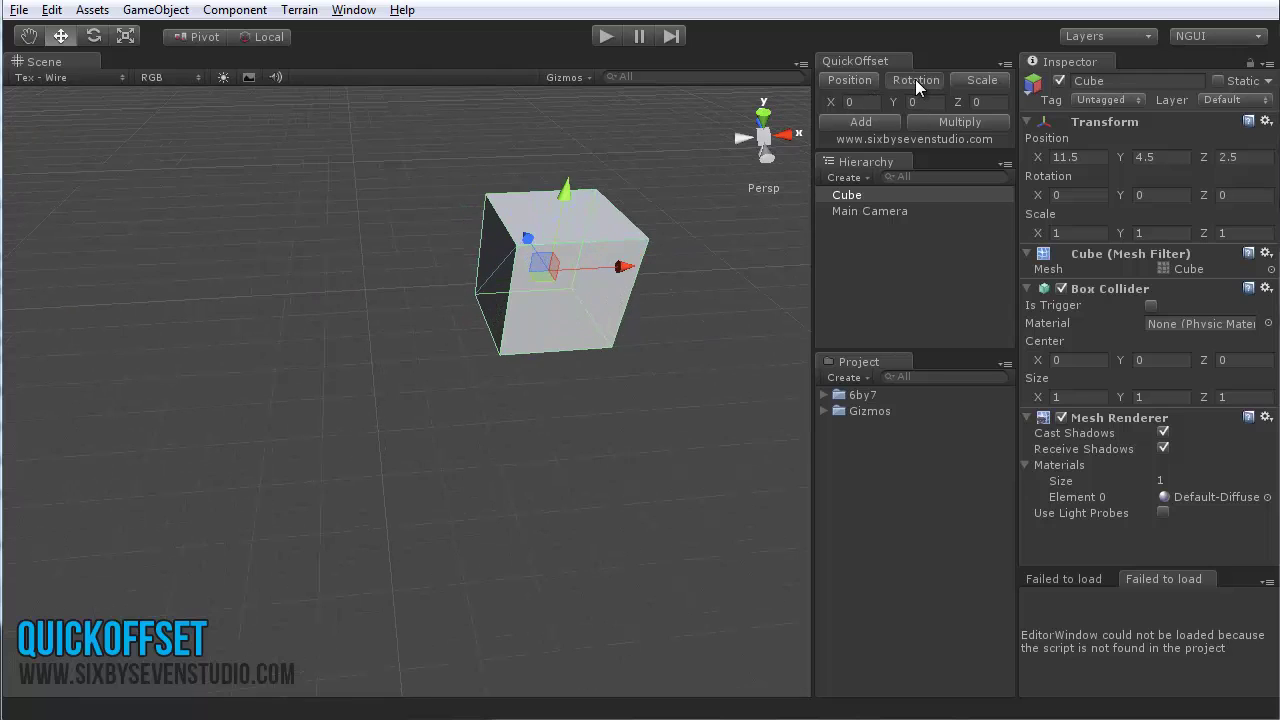
pyautogui.click(851, 80)
pyautogui.click(990, 81)
pyautogui.keyDown('alt'); pyautogui.moveTo(689, 230); pyautogui.dragTo(589, 236); pyautogui.keyUp('alt')
pyautogui.click(922, 82)
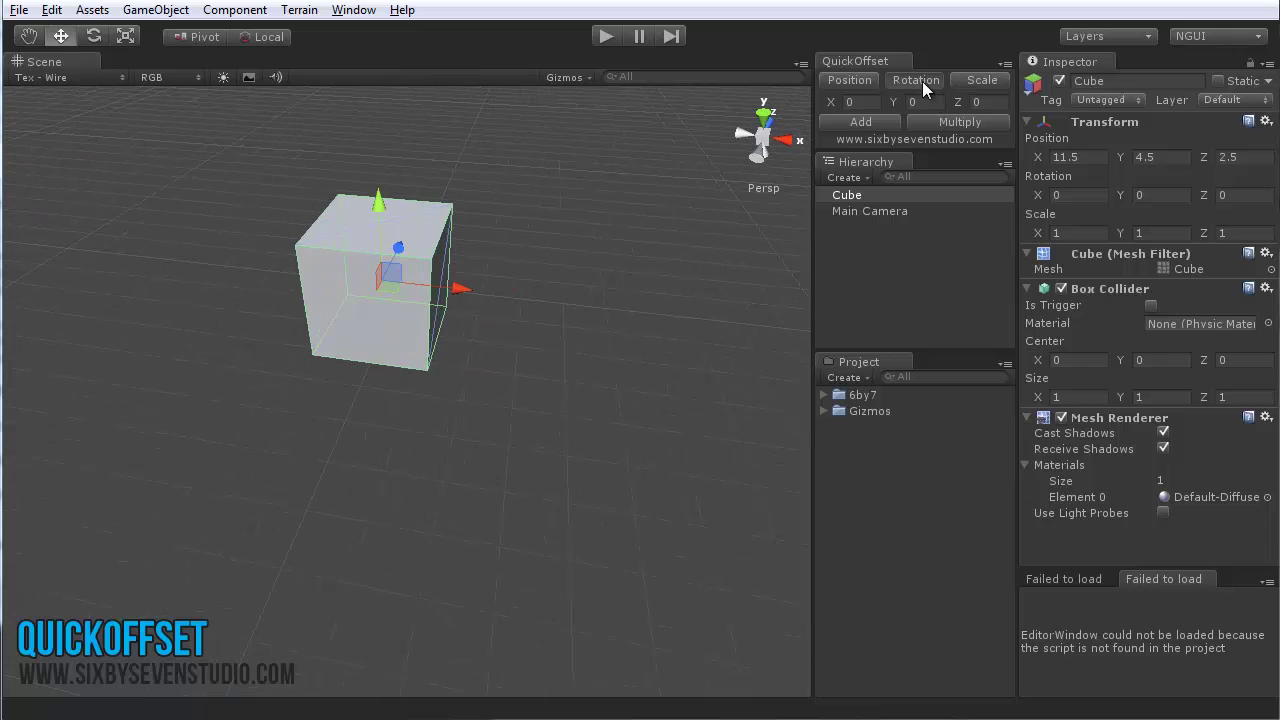
pyautogui.click(859, 78)
pyautogui.keyDown('alt'); pyautogui.moveTo(554, 240); pyautogui.dragTo(783, 196); pyautogui.keyUp('alt')
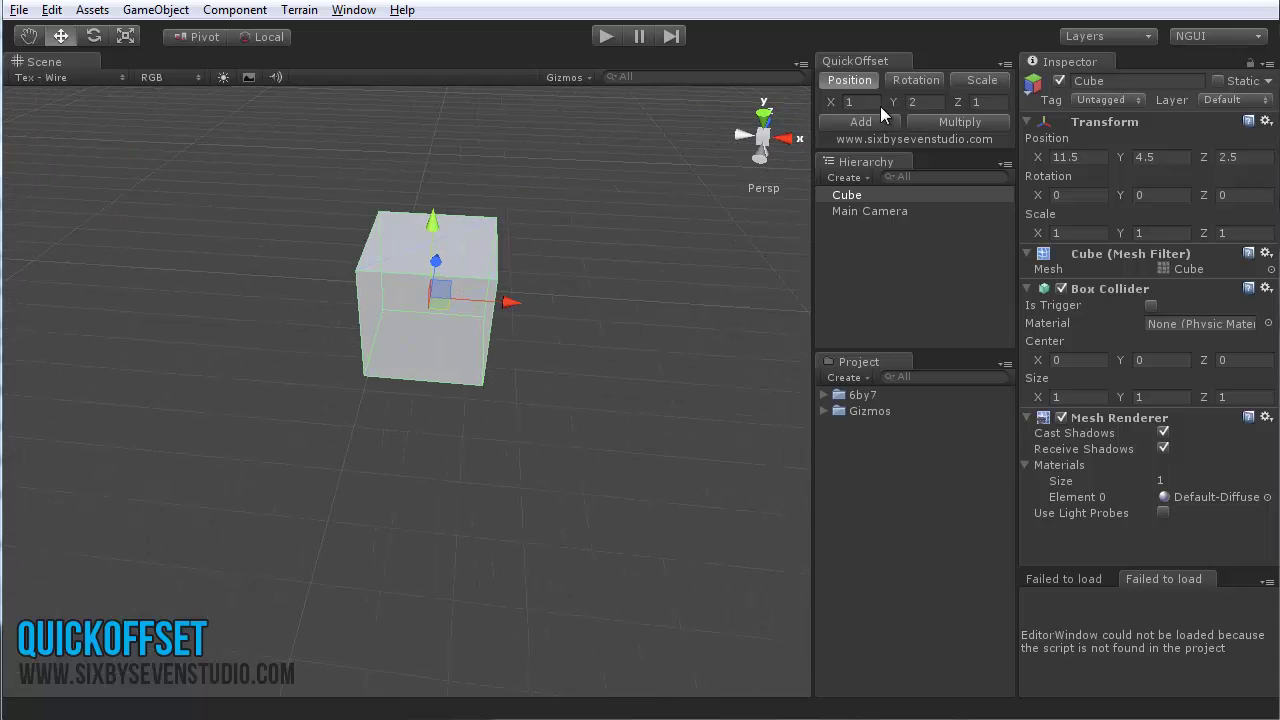
pyautogui.keyDown('alt'); pyautogui.moveTo(625, 297); pyautogui.dragTo(420, 299); pyautogui.keyUp('alt')
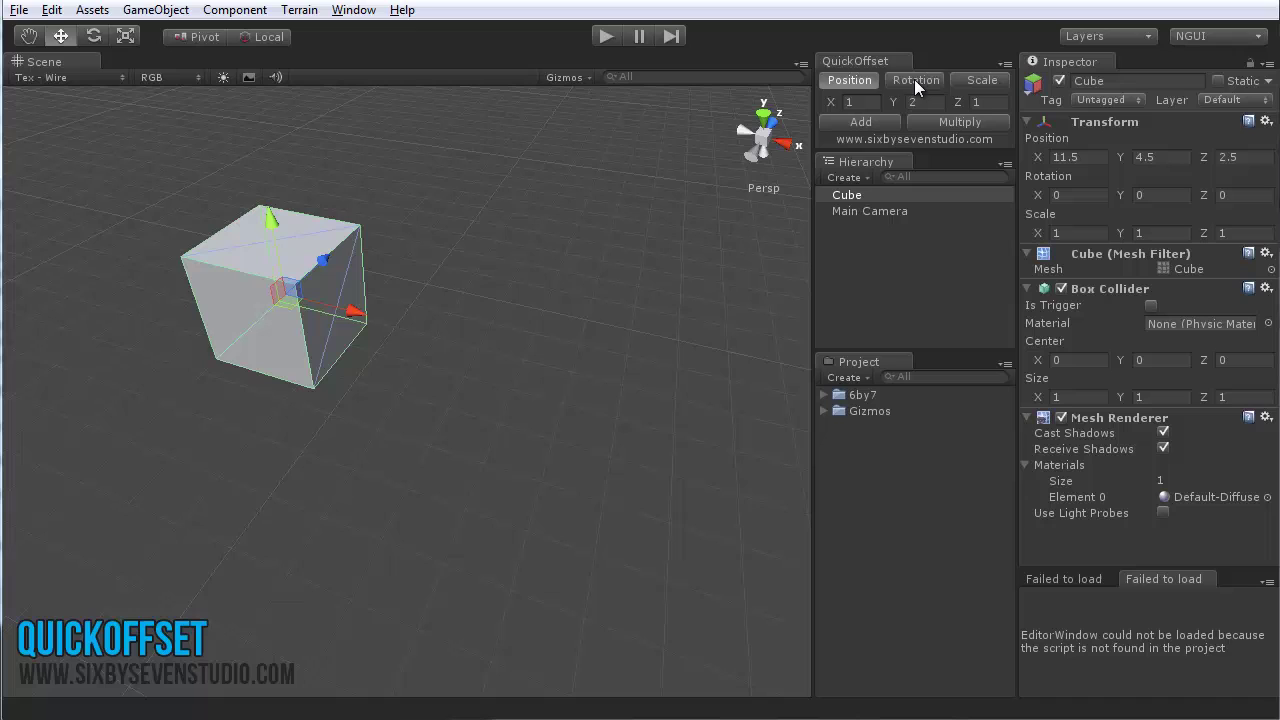
# Set a rotation offset of 72.5 on Y and add it to the cube three times.
pyautogui.click(918, 82)
pyautogui.click(932, 101)
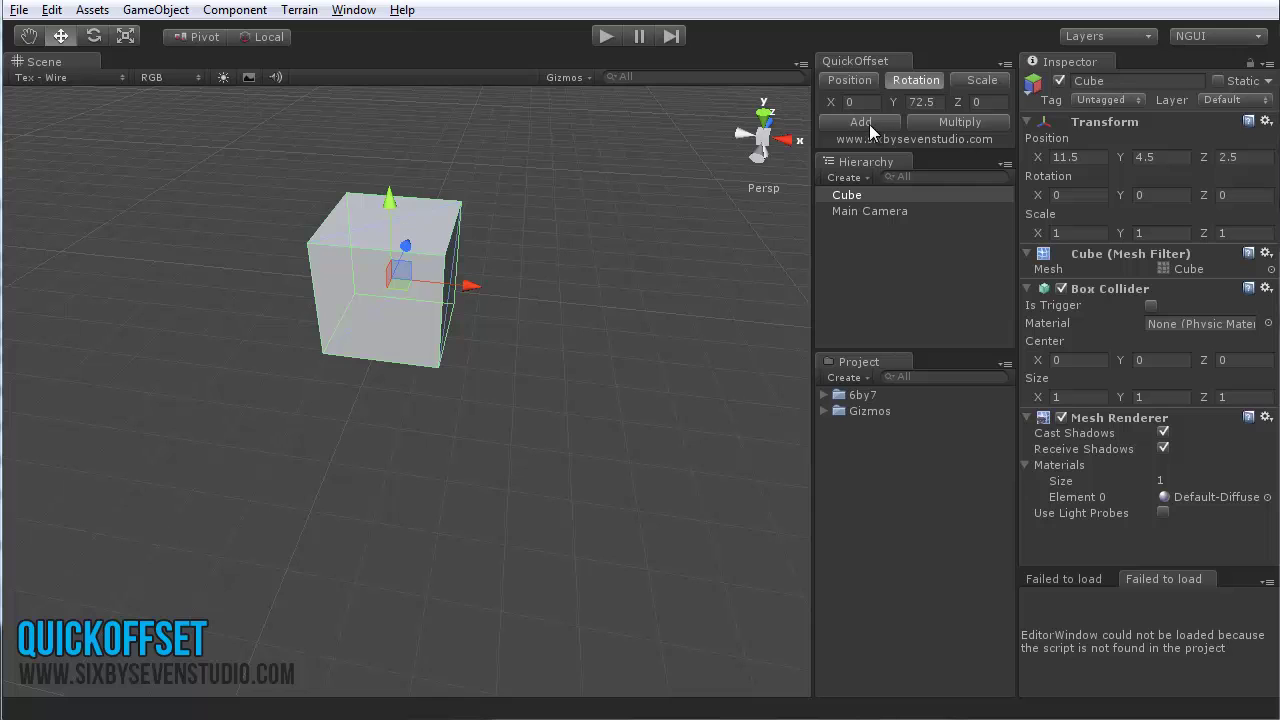
pyautogui.click(869, 124)
pyautogui.click(869, 124)
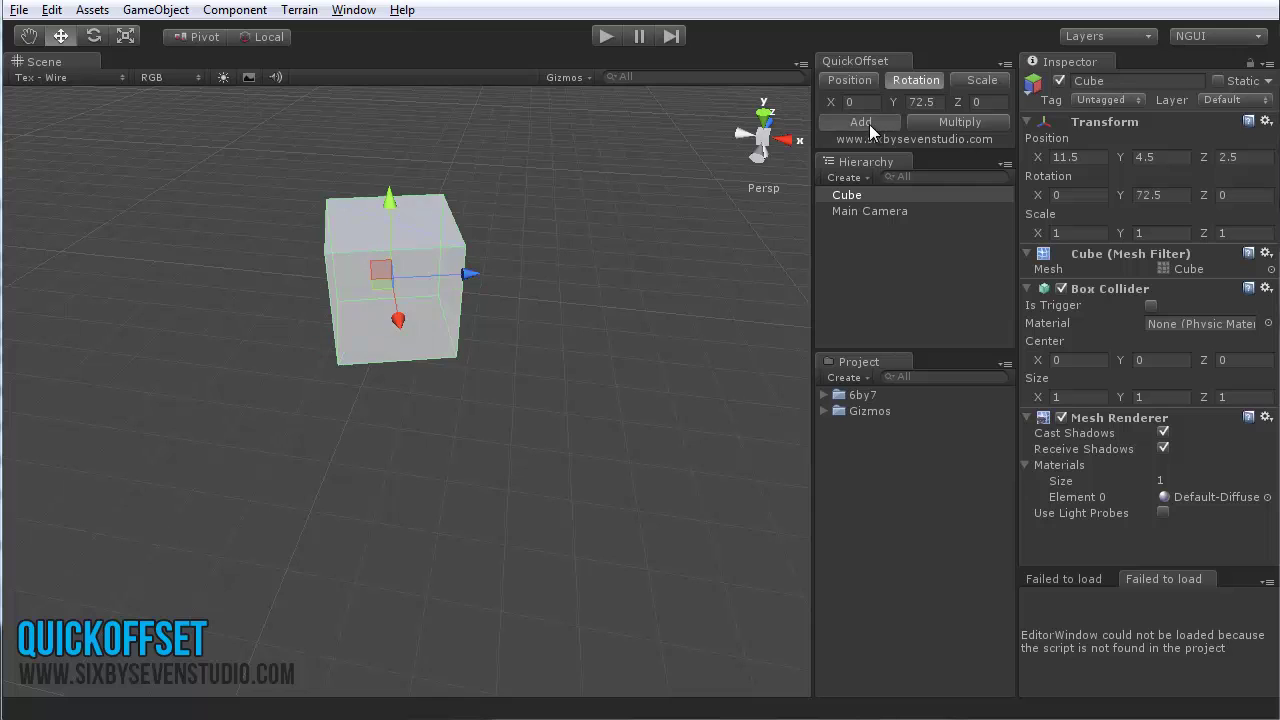
pyautogui.click(869, 124)
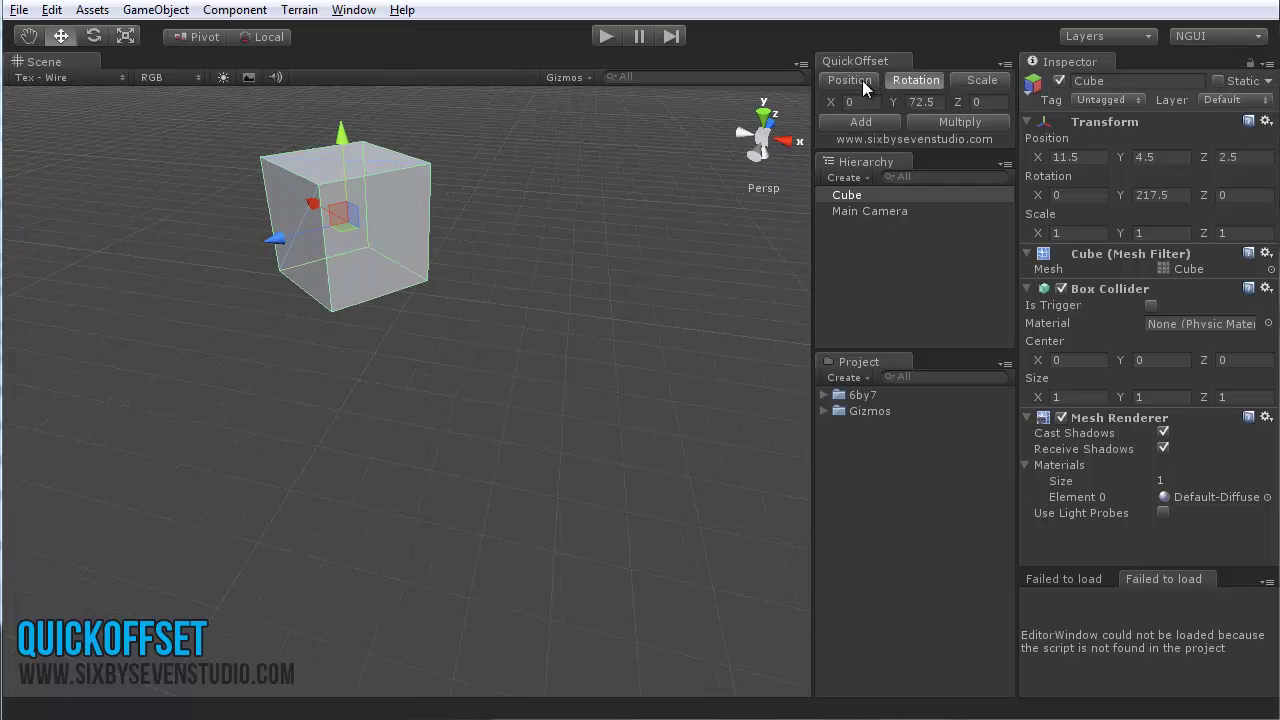
# Check the stored offsets of each mode and add the Y rotation offset of 72.5 to the cube two more times.
pyautogui.click(864, 82)
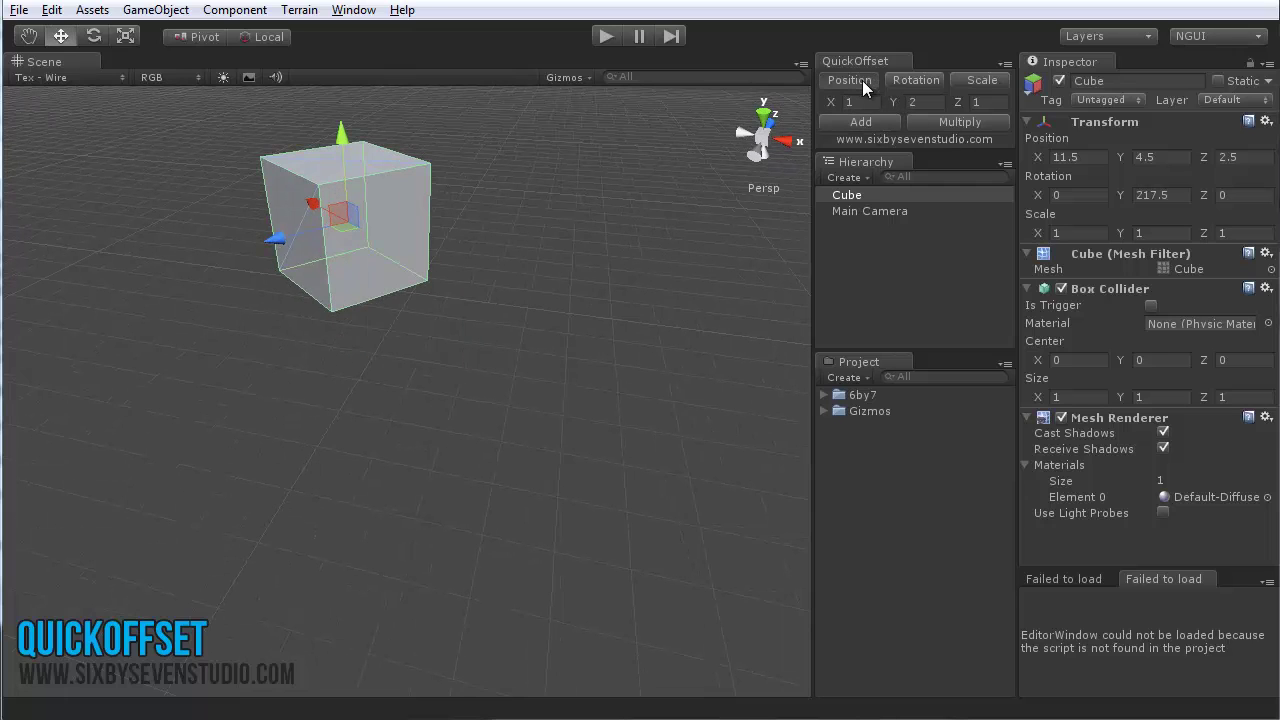
pyautogui.click(914, 80)
pyautogui.click(966, 82)
pyautogui.click(910, 79)
pyautogui.click(877, 122)
pyautogui.click(877, 122)
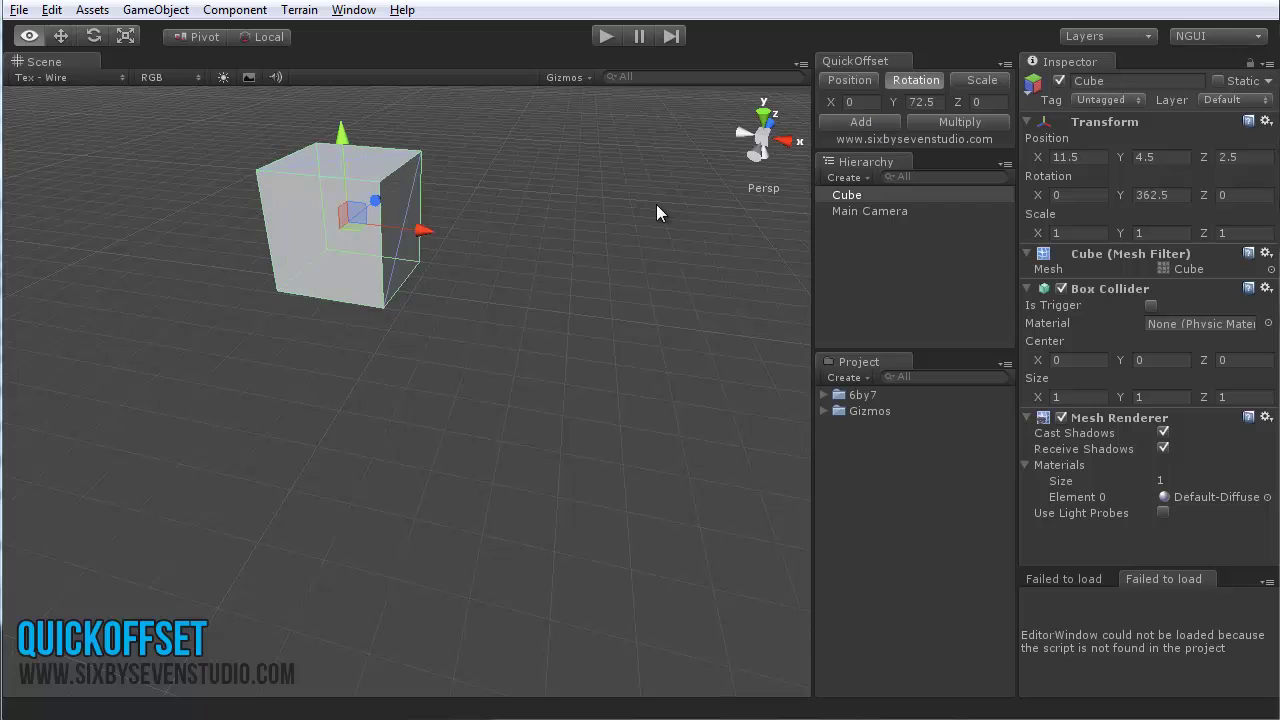
# Add the stored position offset of X 1, Y 2, Z 1 to the cube once more.
pyautogui.moveTo(656, 204); pyautogui.dragTo(680, 188, button='right')
pyautogui.click(849, 80)
pyautogui.click(862, 123)
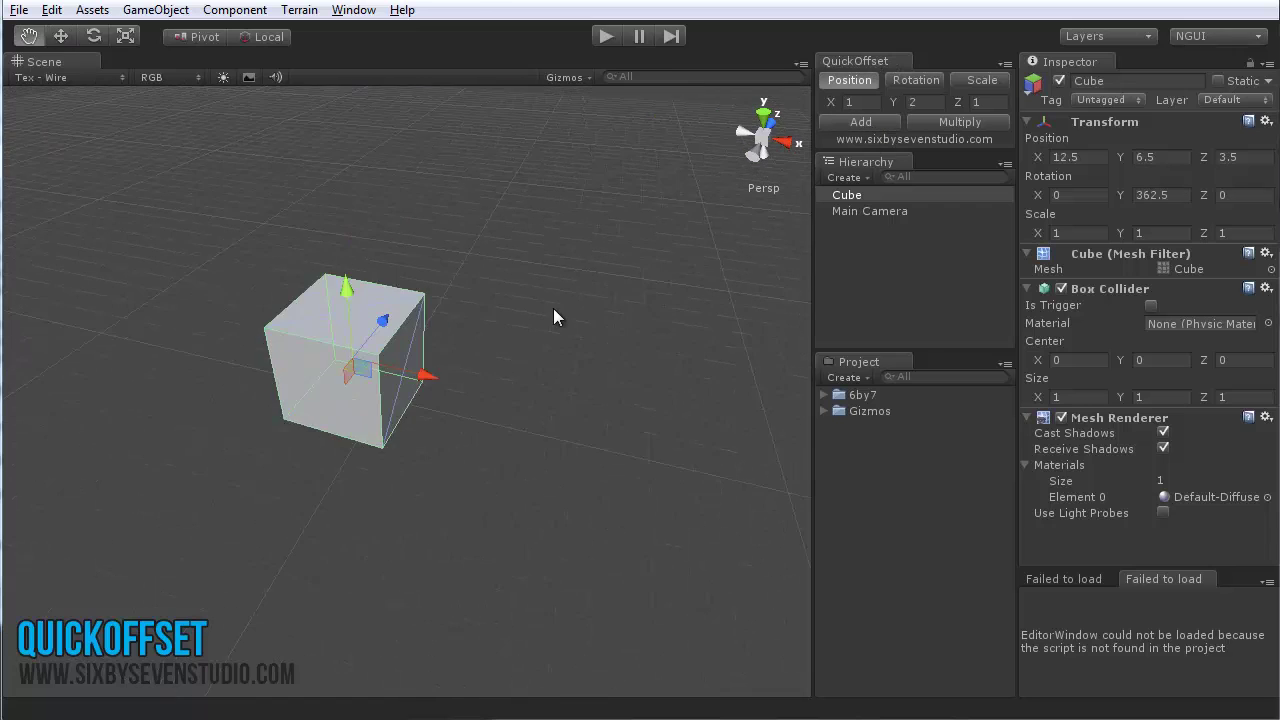
pyautogui.moveTo(594, 294)
pyautogui.keyDown('alt'); pyautogui.mouseDown()
pyautogui.moveTo(524, 239)
pyautogui.moveTo(590, 280)
pyautogui.mouseUp(); pyautogui.keyUp('alt')
pyautogui.scroll(3, 556, 232)
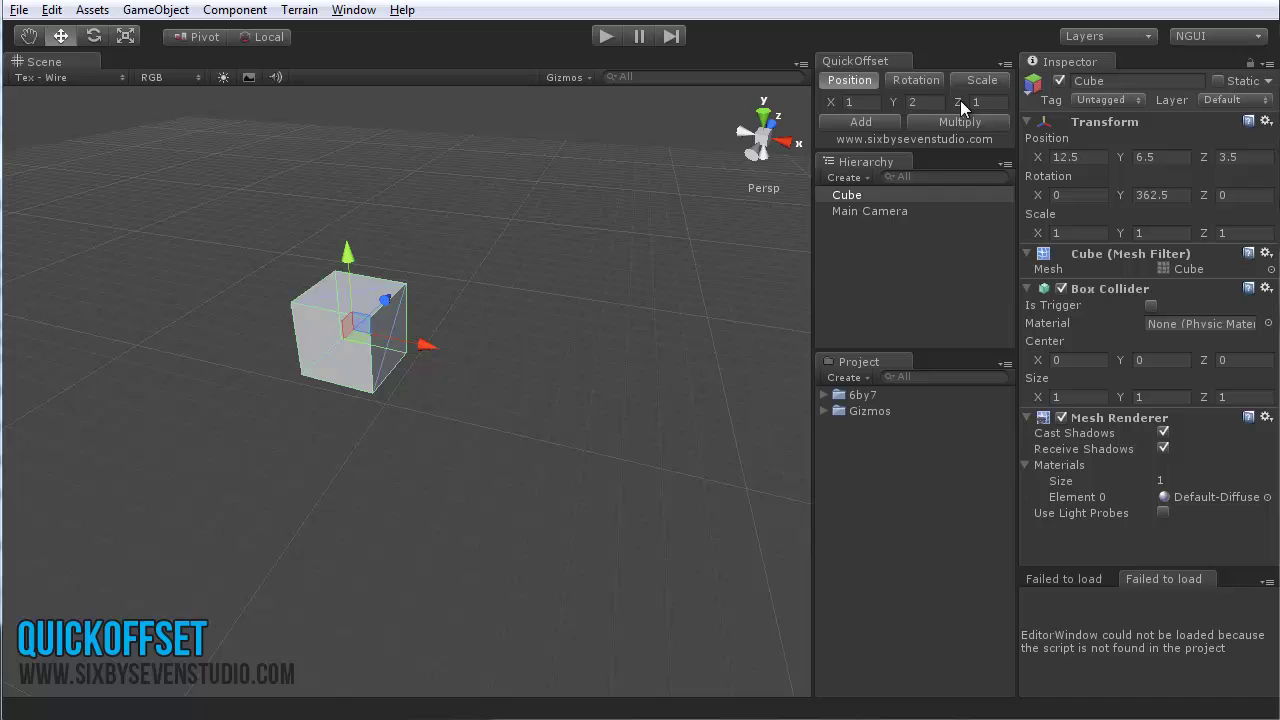
pyautogui.keyDown('alt'); pyautogui.moveTo(483, 330); pyautogui.dragTo(509, 367); pyautogui.keyUp('alt')
pyautogui.keyDown('alt'); pyautogui.moveTo(523, 324); pyautogui.dragTo(380, 326); pyautogui.keyUp('alt')
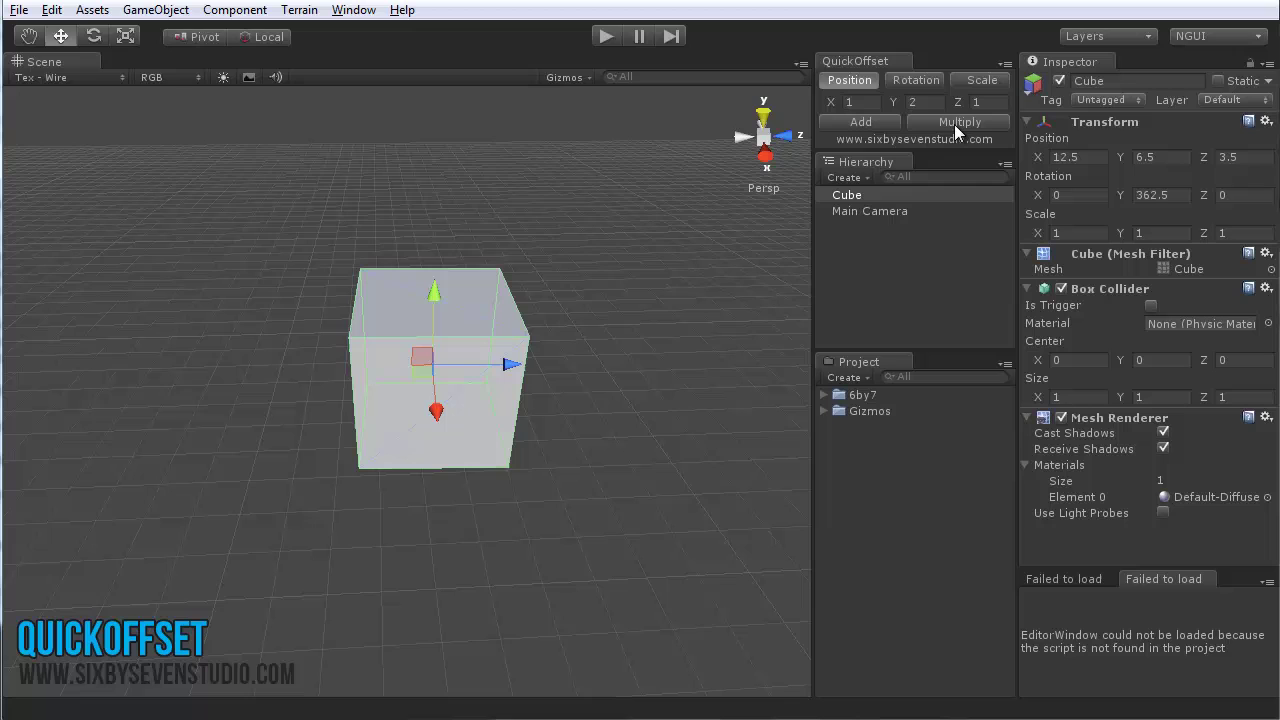
pyautogui.keyDown('alt'); pyautogui.moveTo(566, 343); pyautogui.dragTo(730, 350); pyautogui.keyUp('alt')
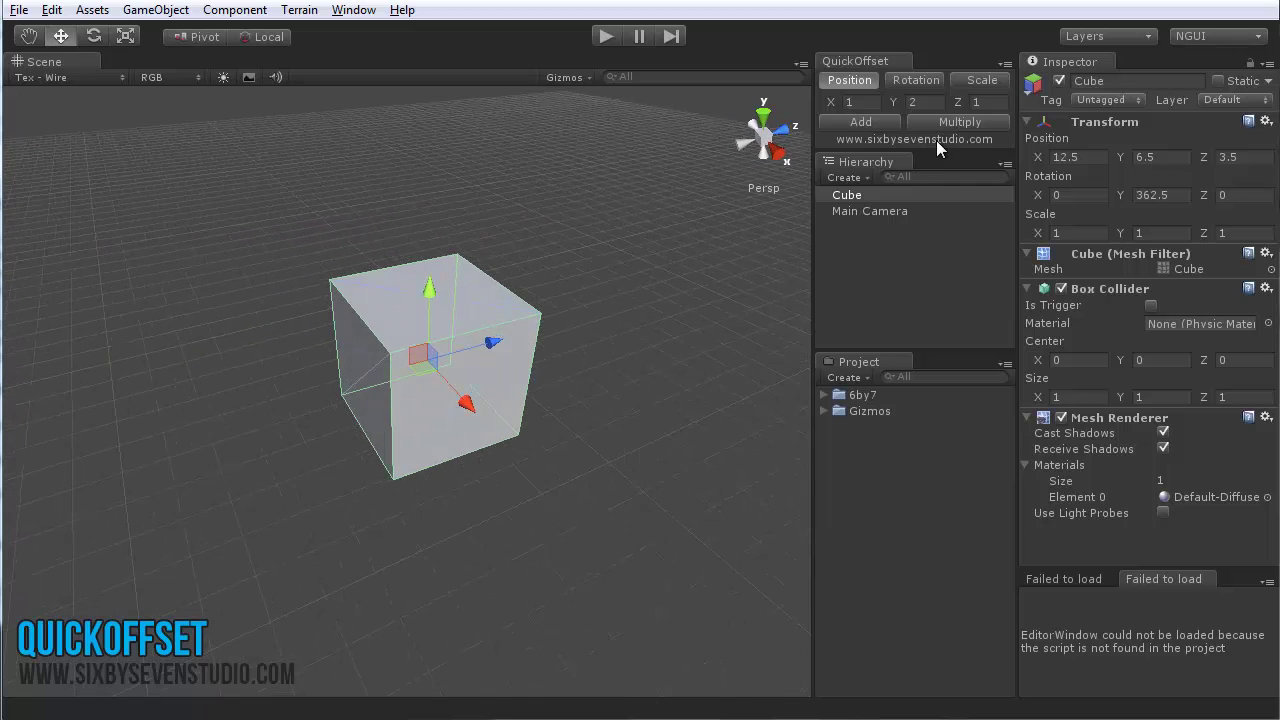
# Multiply the cube's scale by X 0.5, Y 0.125 and Z 0.75 with QuickOffset.
pyautogui.click(984, 80)
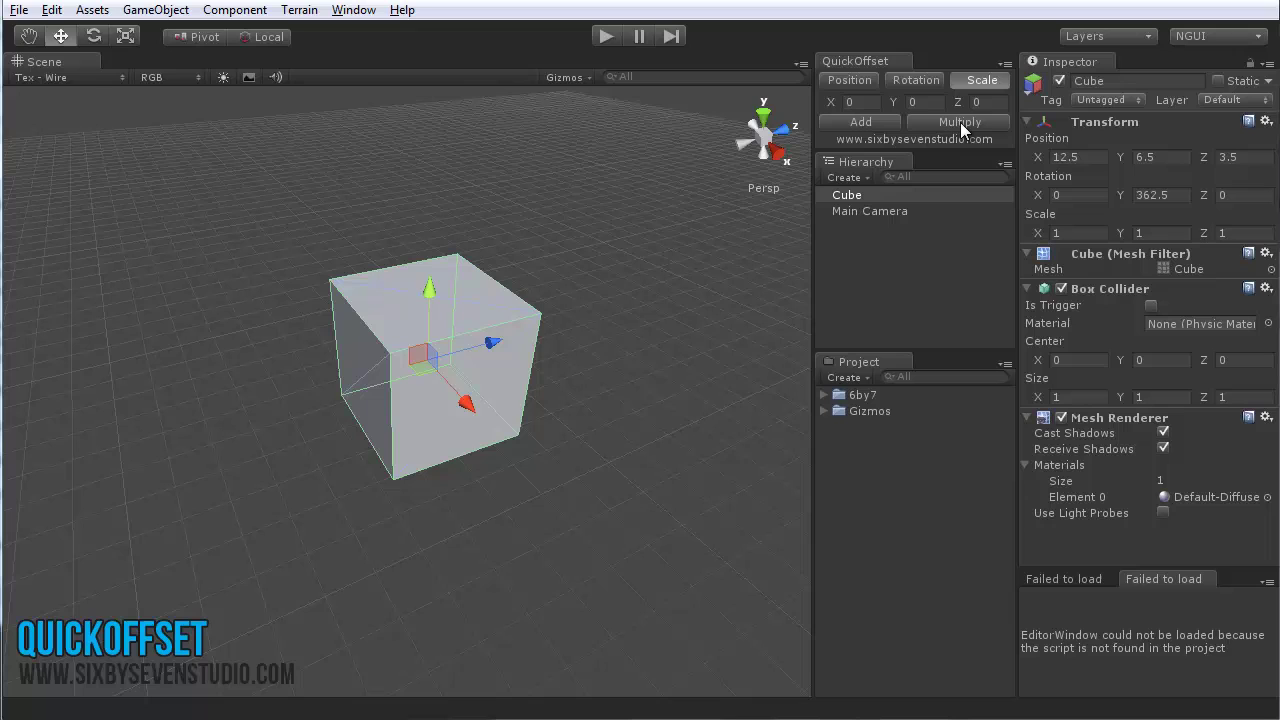
pyautogui.keyDown('alt'); pyautogui.moveTo(595, 362); pyautogui.dragTo(668, 366); pyautogui.keyUp('alt')
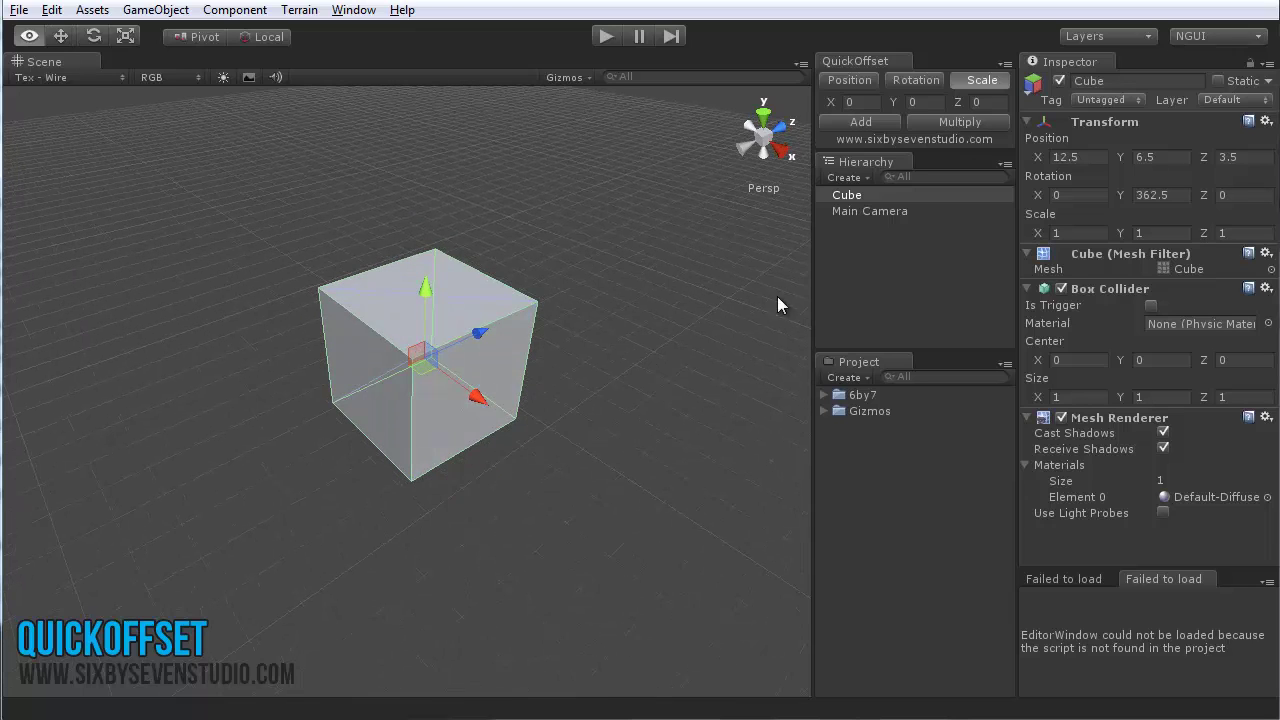
pyautogui.moveTo(873, 105); pyautogui.dragTo(828, 110)
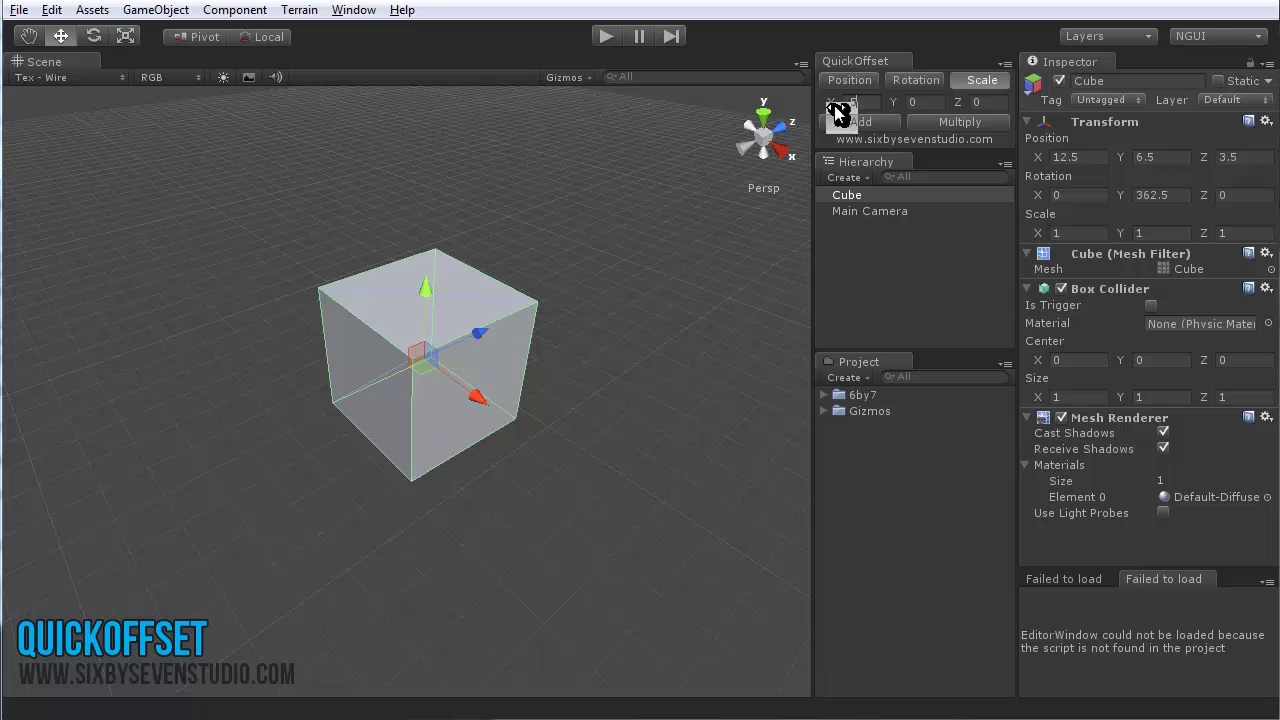
pyautogui.keyDown('alt'); pyautogui.moveTo(602, 388); pyautogui.dragTo(584, 353); pyautogui.keyUp('alt')
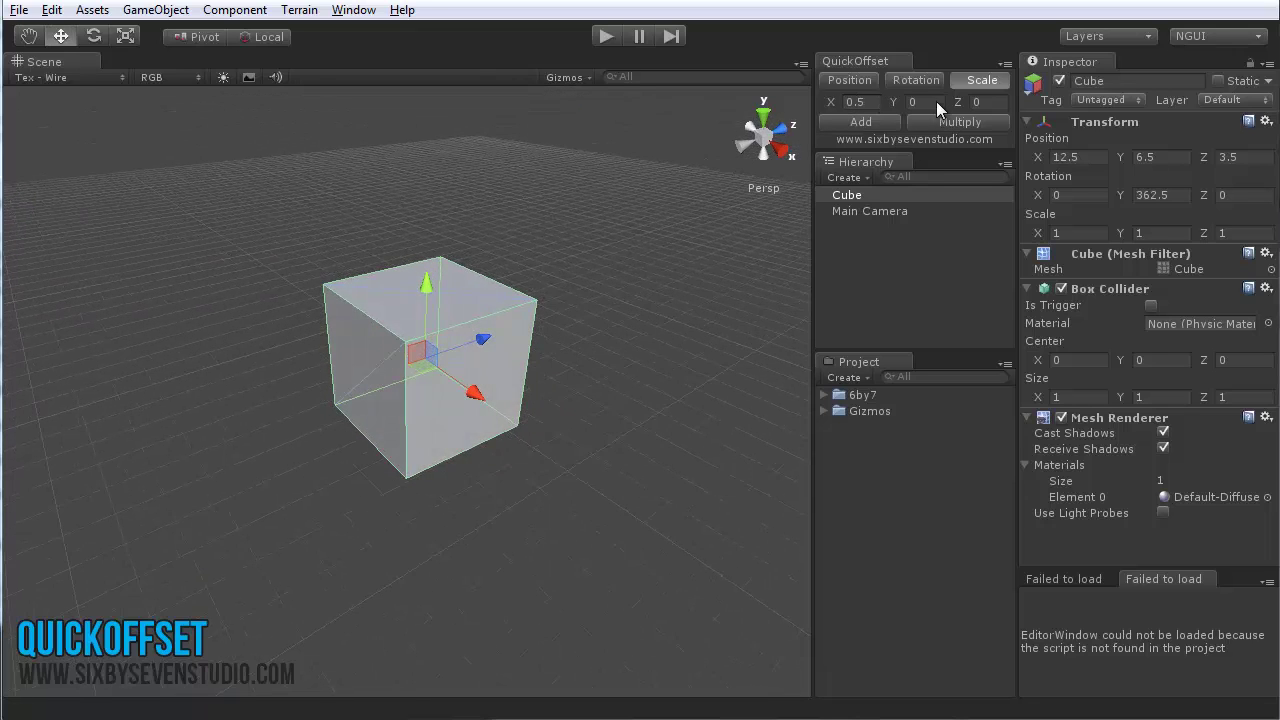
pyautogui.moveTo(936, 101); pyautogui.dragTo(896, 106)
pyautogui.write('0.12')
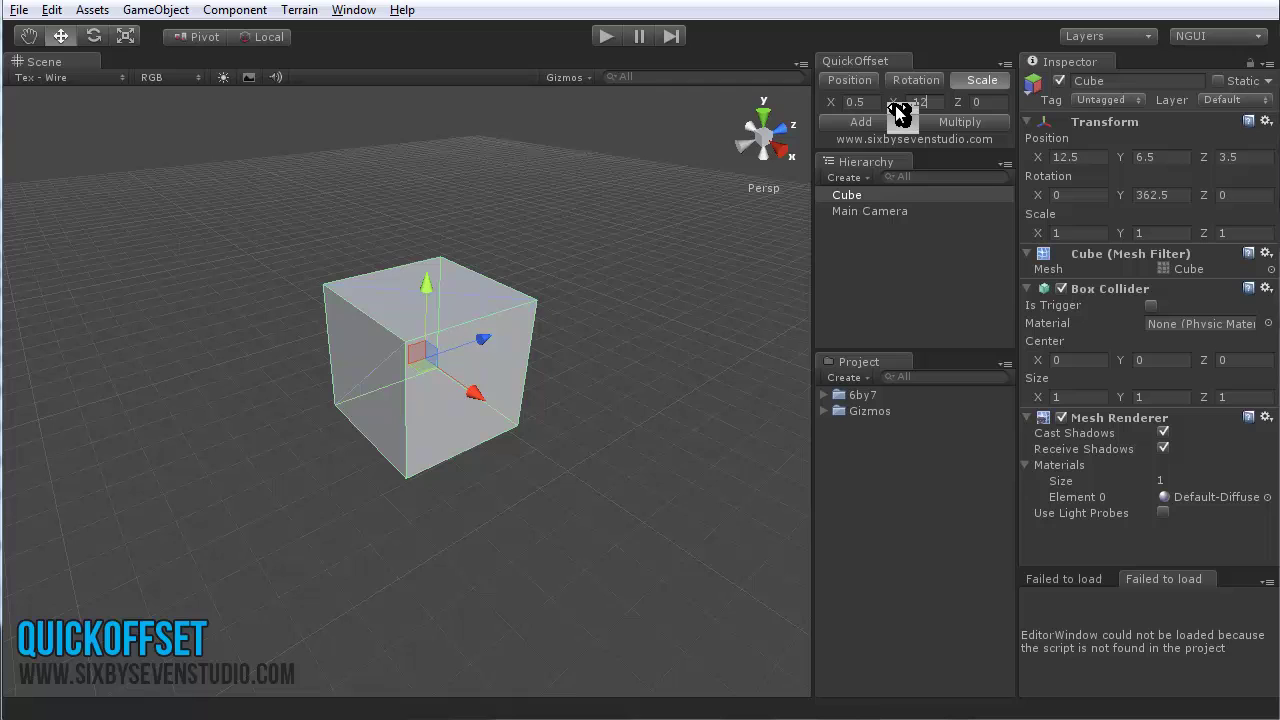
pyautogui.write('5')
pyautogui.press('Tab')
pyautogui.write('.75')
pyautogui.press('Return')
pyautogui.click(975, 121)
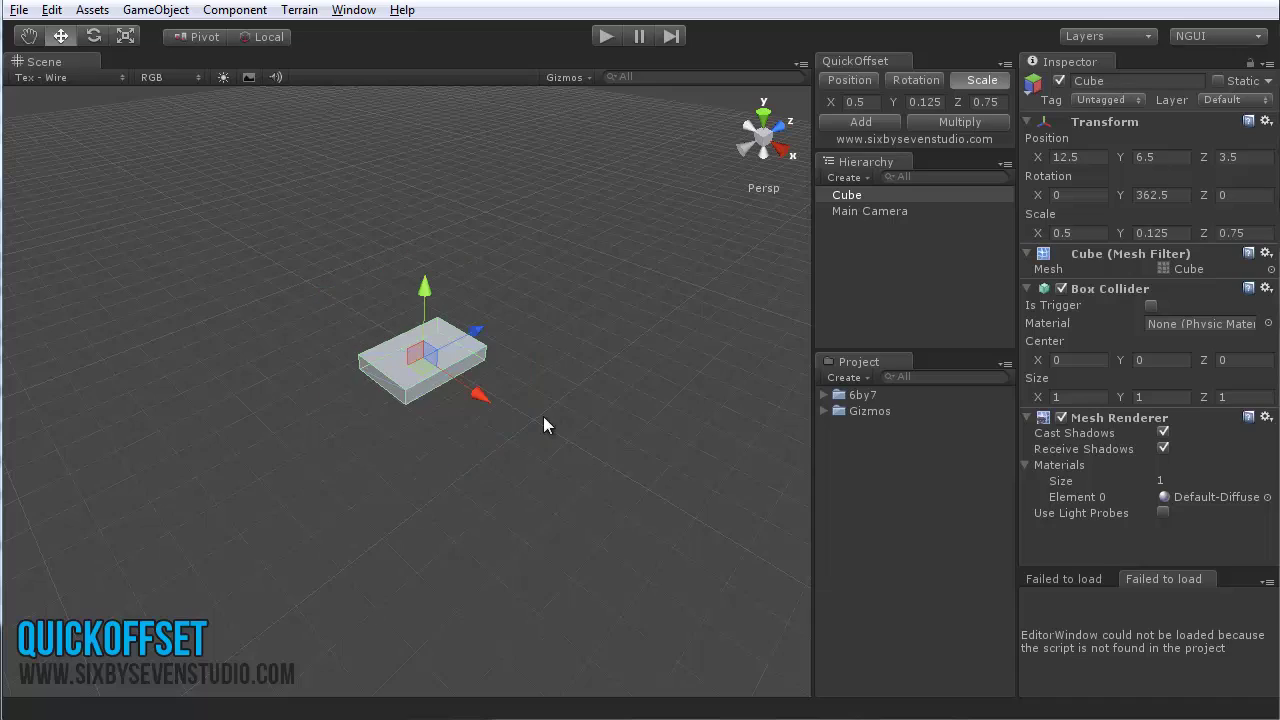
# Inspect the flattened cube and reset its Transform scale to 1 on X, Y and Z.
pyautogui.keyDown('alt'); pyautogui.moveTo(543, 416); pyautogui.dragTo(463, 402); pyautogui.keyUp('alt')
pyautogui.scroll(8, 492, 404)
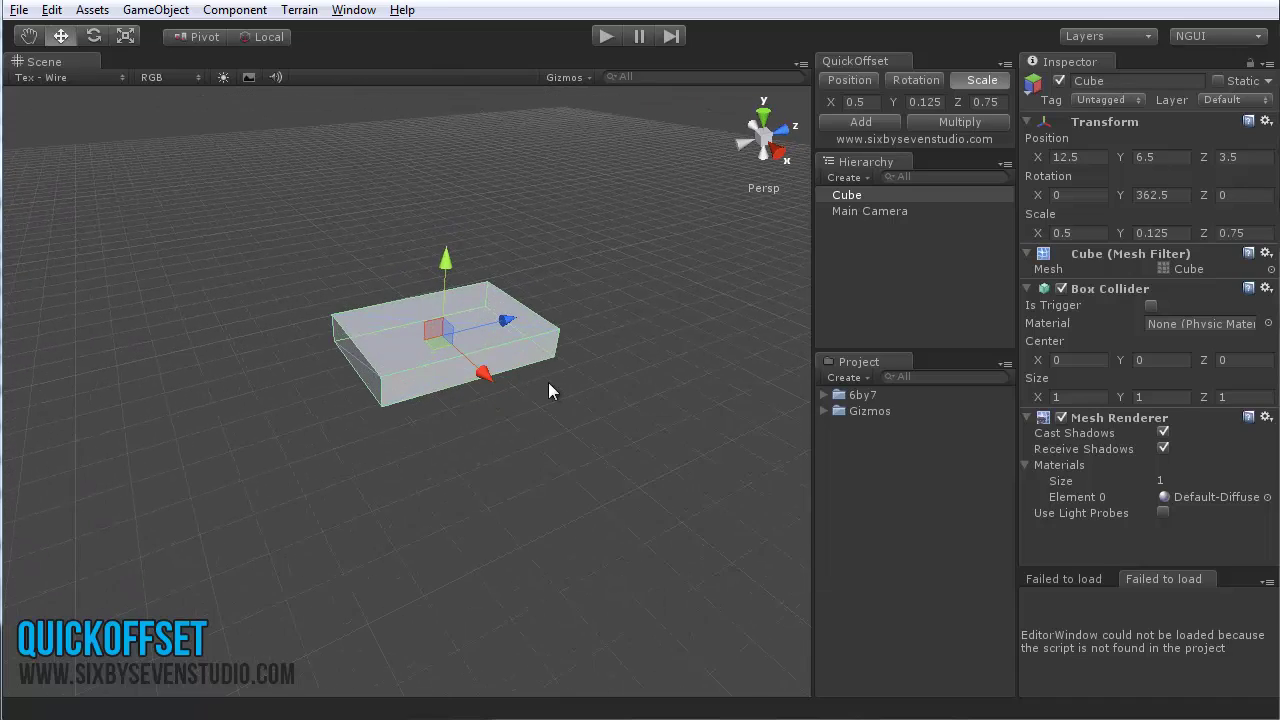
pyautogui.keyDown('alt'); pyautogui.moveTo(548, 390); pyautogui.dragTo(490, 392); pyautogui.keyUp('alt')
pyautogui.click(1085, 234)
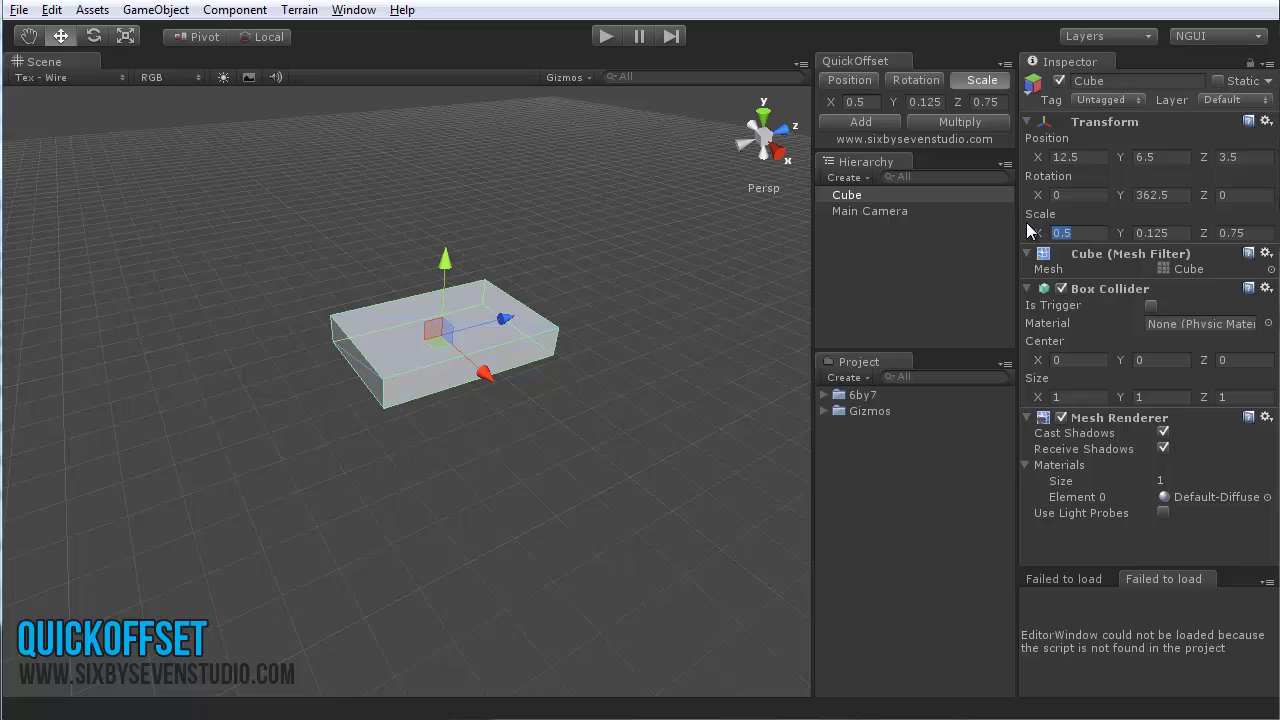
pyautogui.write('1')
pyautogui.press('Tab')
pyautogui.write('1')
pyautogui.press('Tab')
pyautogui.write('1')
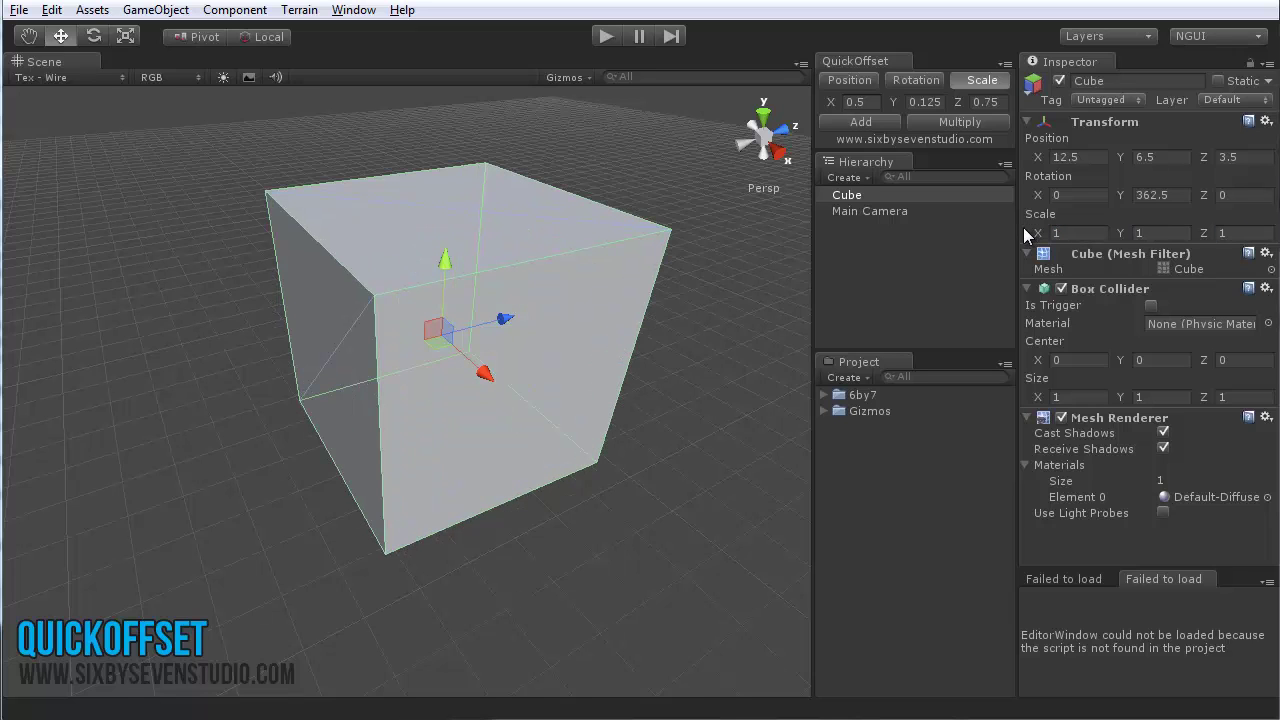
pyautogui.keyDown('alt'); pyautogui.moveTo(680, 350); pyautogui.dragTo(557, 339); pyautogui.keyUp('alt')
pyautogui.scroll(-6, 557, 339)
pyautogui.moveTo(557, 339); pyautogui.dragTo(560, 291, button='middle')
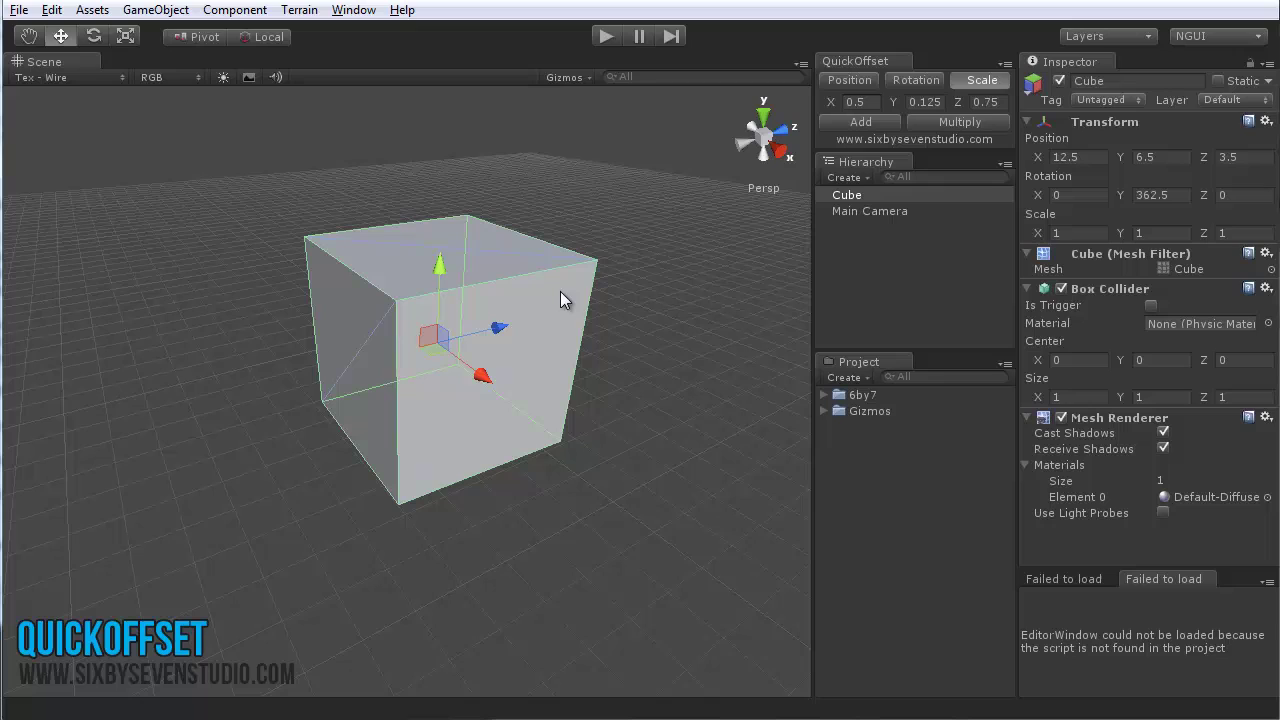
# Set the QuickOffset scale values to X 2.125, Y 0 and Z 0 and multiply the cube's scale by them.
pyautogui.click(848, 102)
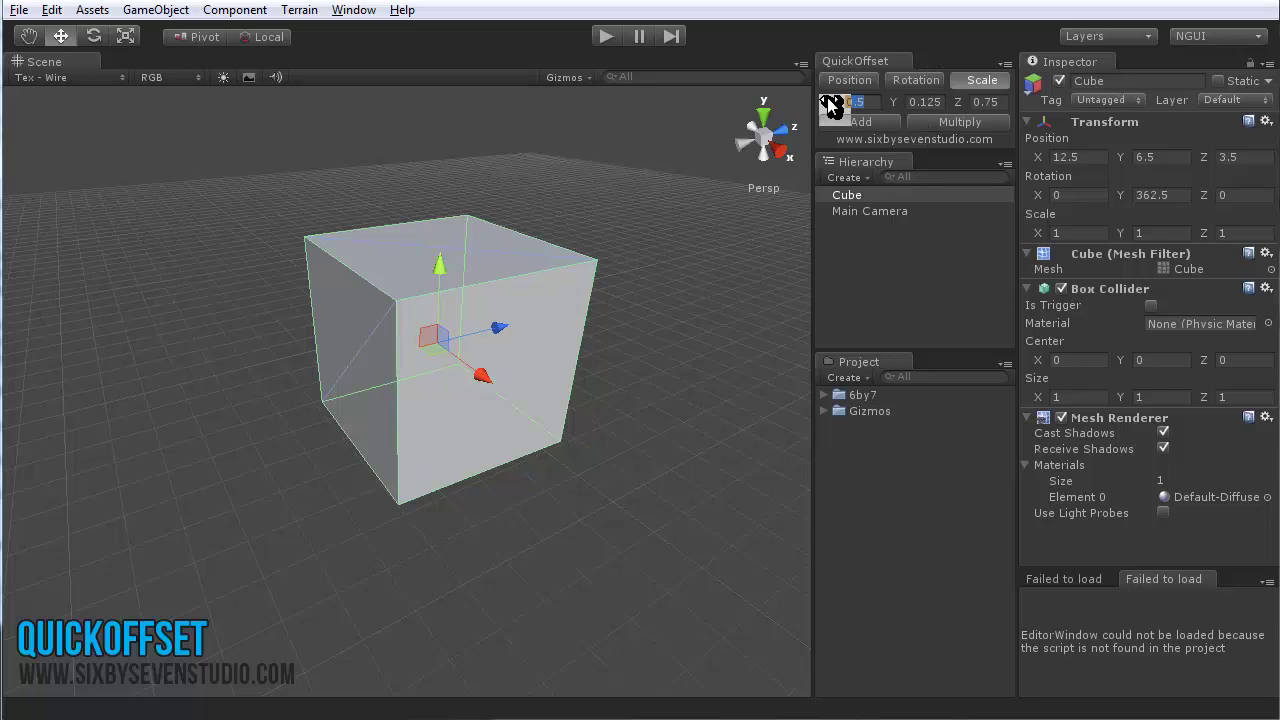
pyautogui.write('2')
pyautogui.press('Tab')
pyautogui.write('0')
pyautogui.press('Tab')
pyautogui.write('0')
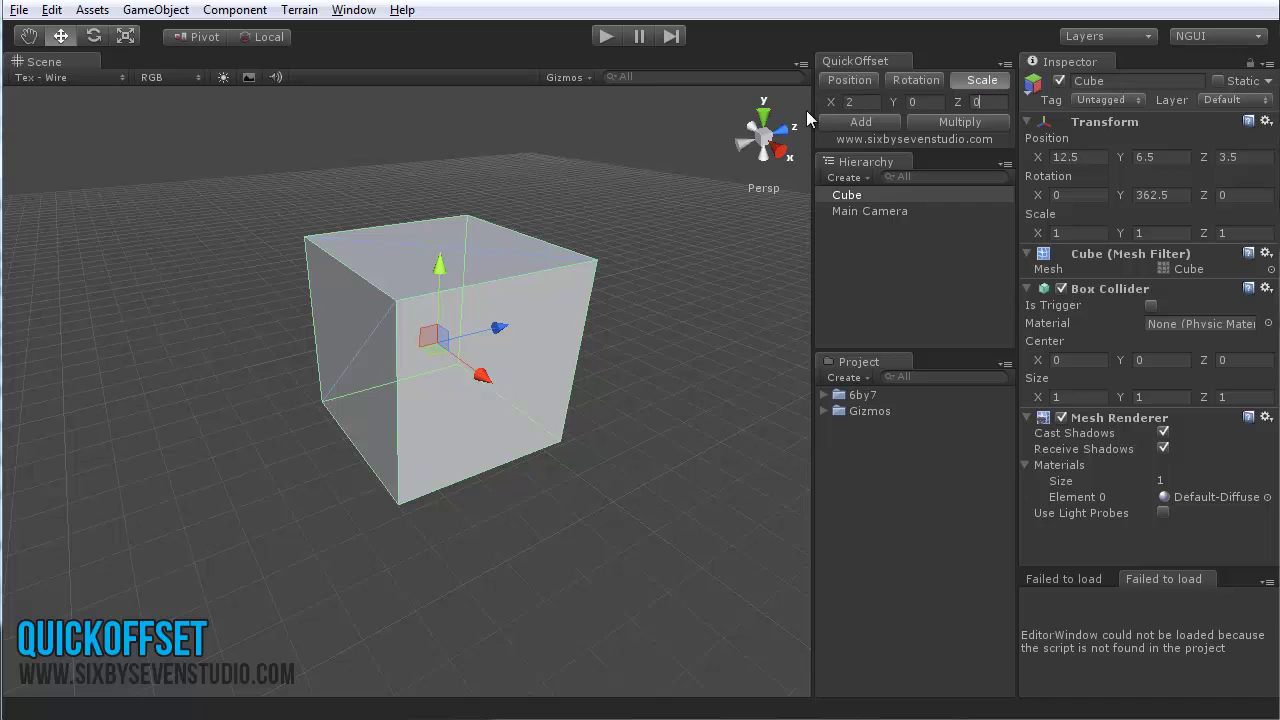
pyautogui.keyDown('alt'); pyautogui.moveTo(808, 118); pyautogui.dragTo(817, 149); pyautogui.keyUp('alt')
pyautogui.moveTo(863, 105); pyautogui.dragTo(826, 103)
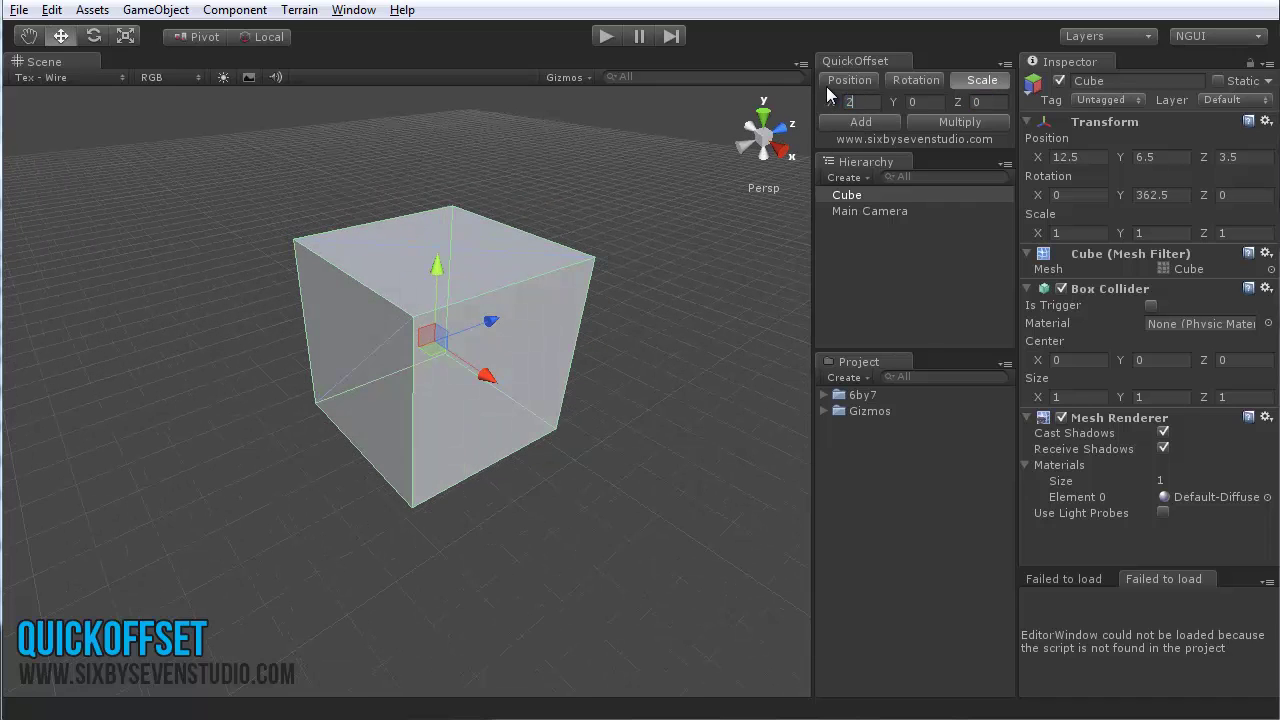
pyautogui.write('.125')
pyautogui.click(939, 117)
pyautogui.keyDown('alt'); pyautogui.moveTo(549, 407); pyautogui.dragTo(580, 349); pyautogui.keyUp('alt')
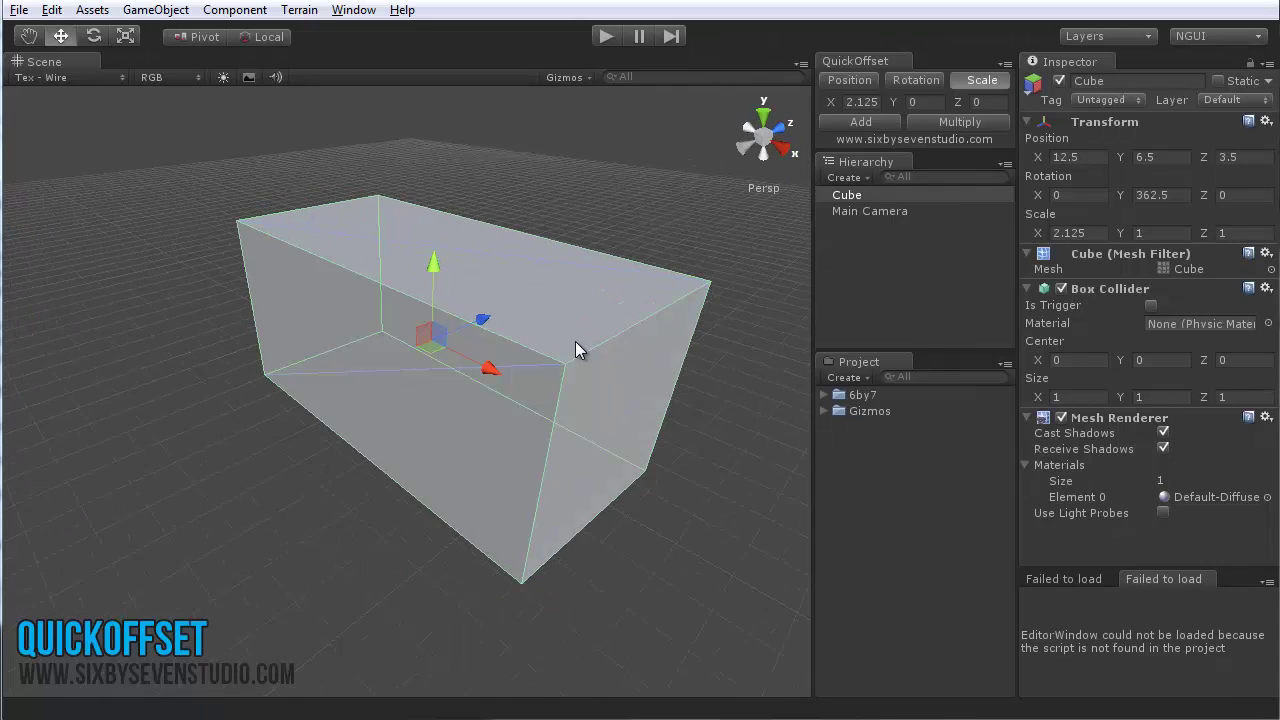
# Switch QuickOffset to Position mode and inspect the stretched cube from the opposite side.
pyautogui.click(850, 79)
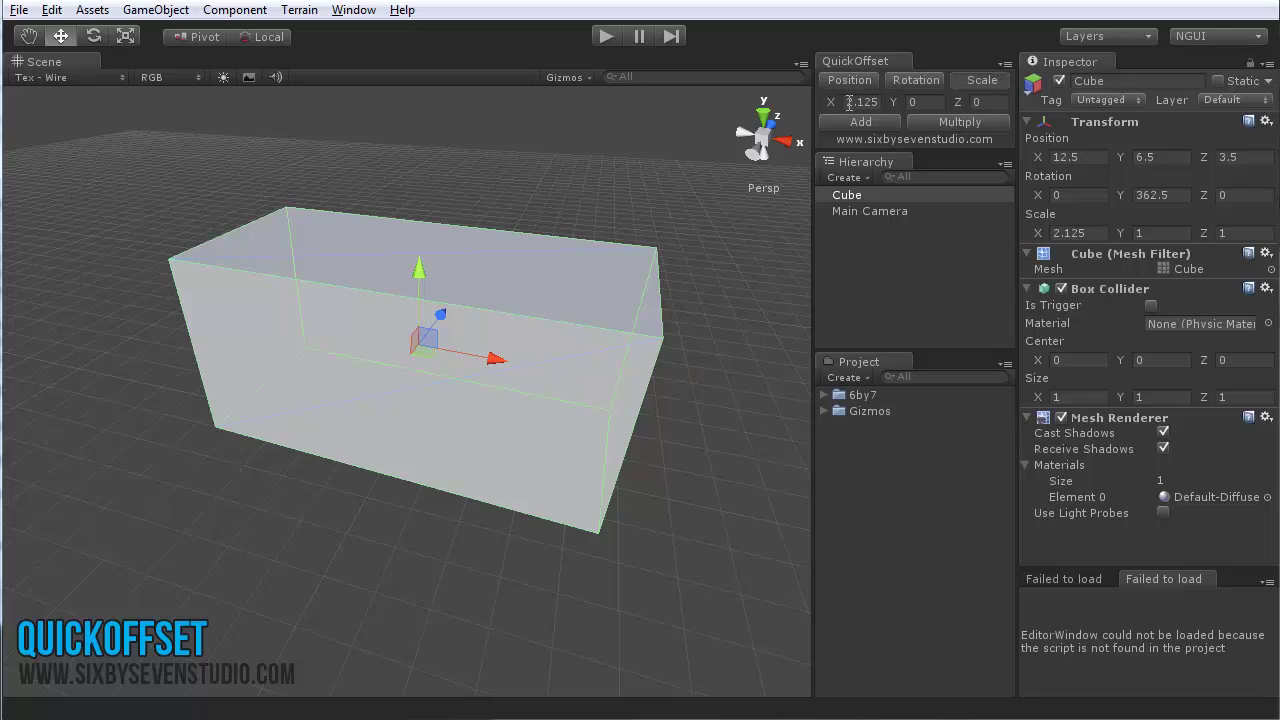
pyautogui.click(849, 79)
pyautogui.keyDown('alt'); pyautogui.moveTo(700, 240); pyautogui.dragTo(493, 447); pyautogui.keyUp('alt')
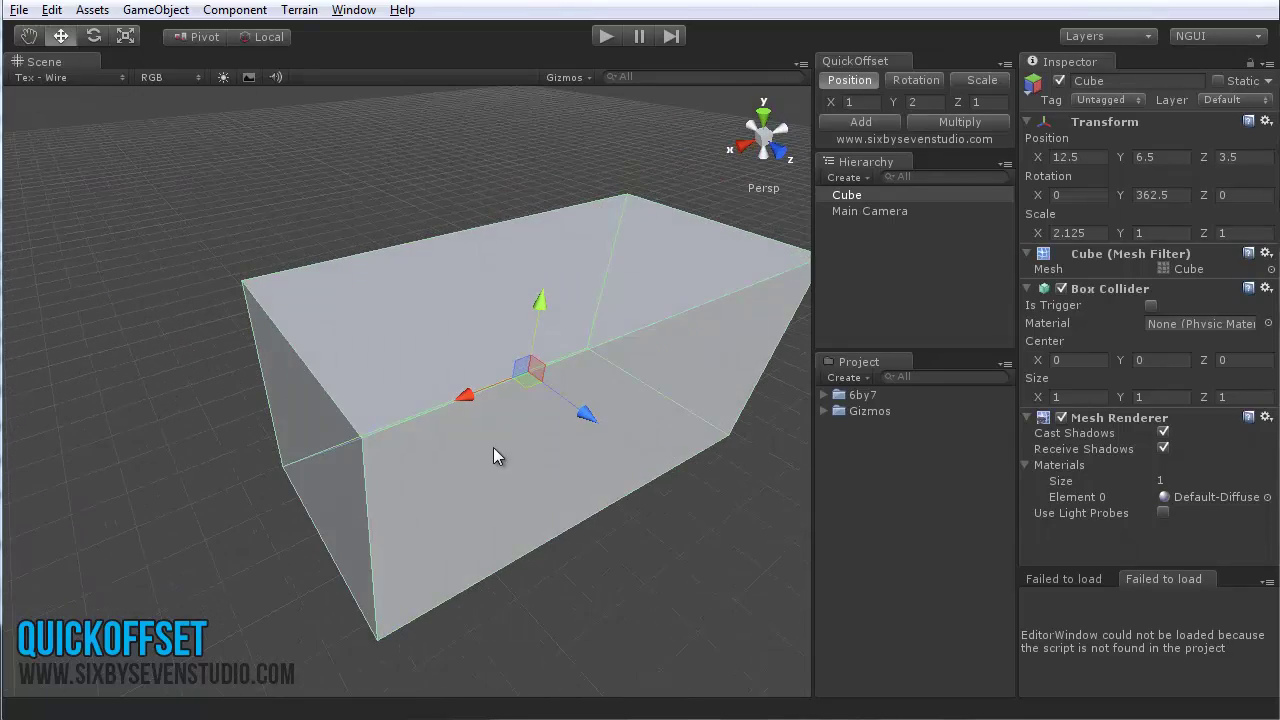
pyautogui.moveTo(493, 447); pyautogui.dragTo(500, 438, button='middle')
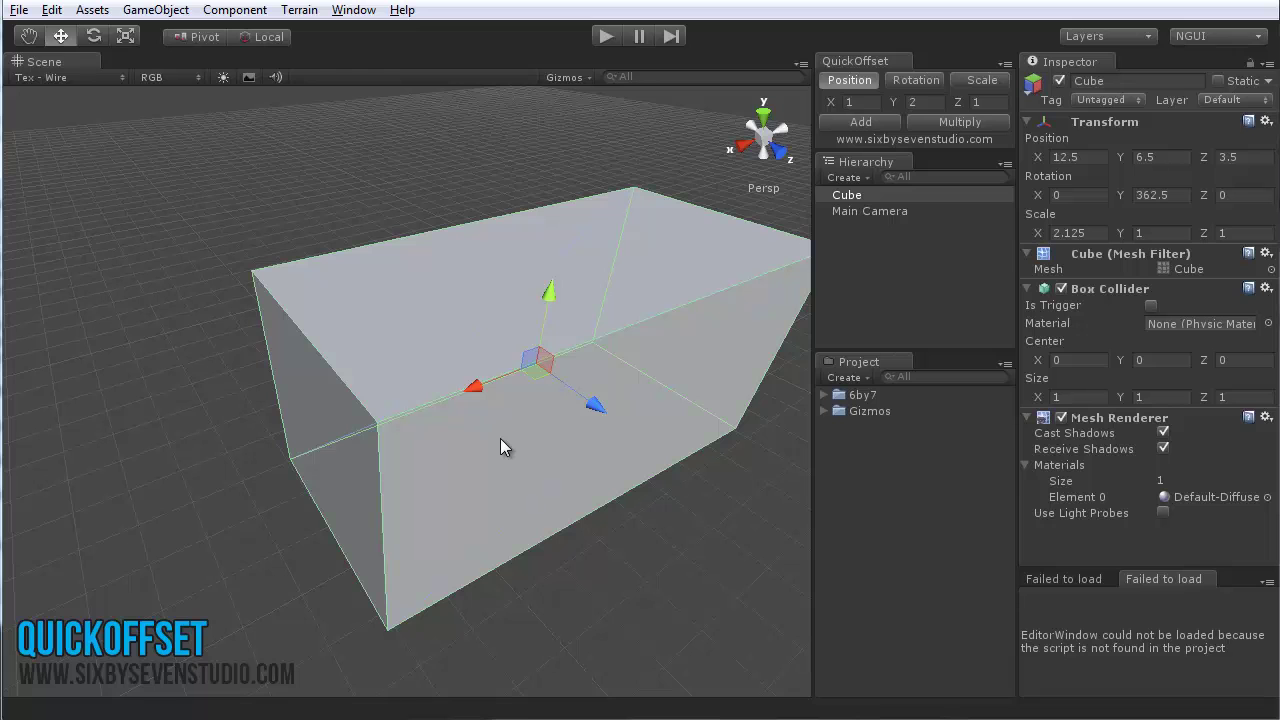
pyautogui.keyDown('alt'); pyautogui.moveTo(500, 440); pyautogui.dragTo(473, 460); pyautogui.keyUp('alt')
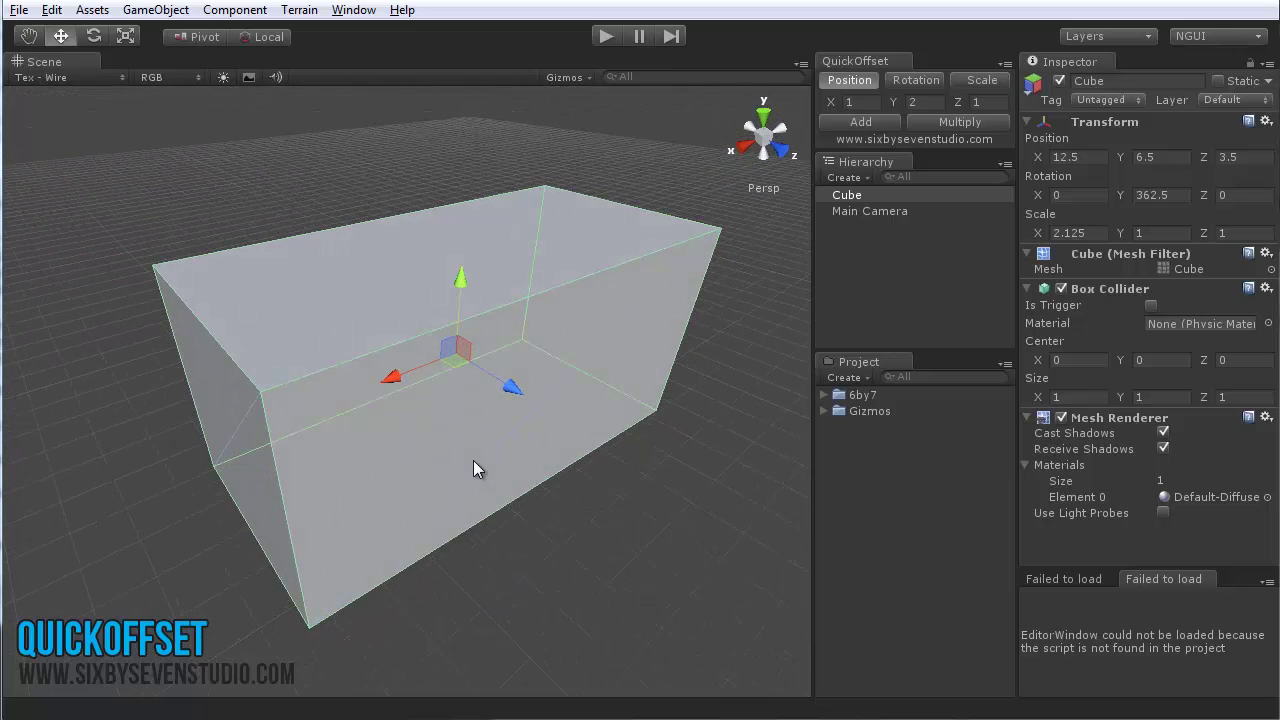